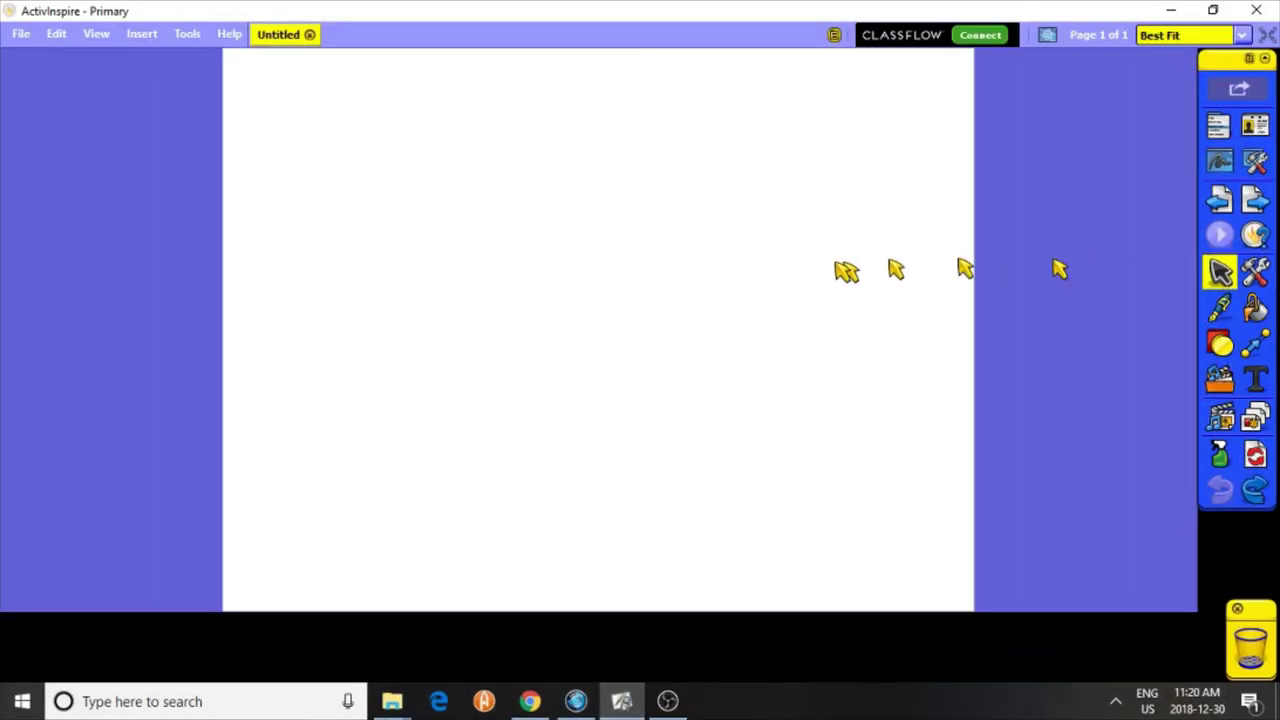
Step: Make the page grid visible and allow snapping to it in the Grid Designer
right_click(664, 280)
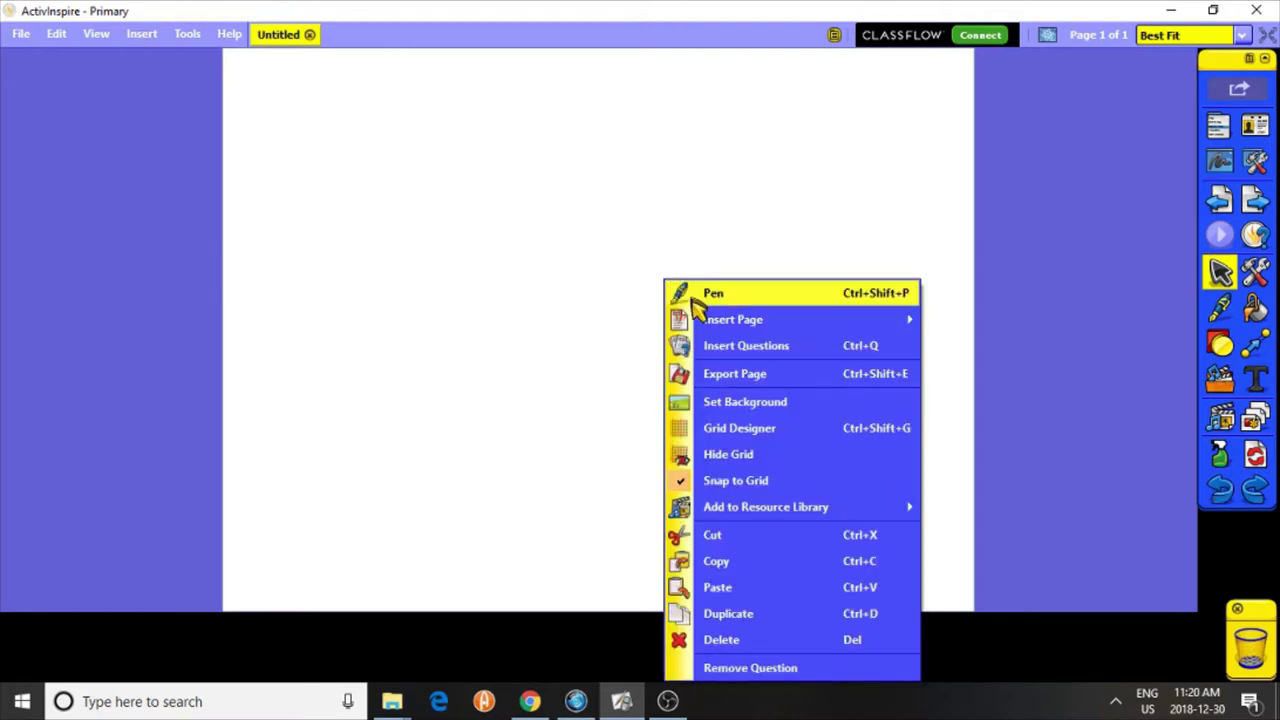
left_click(720, 428)
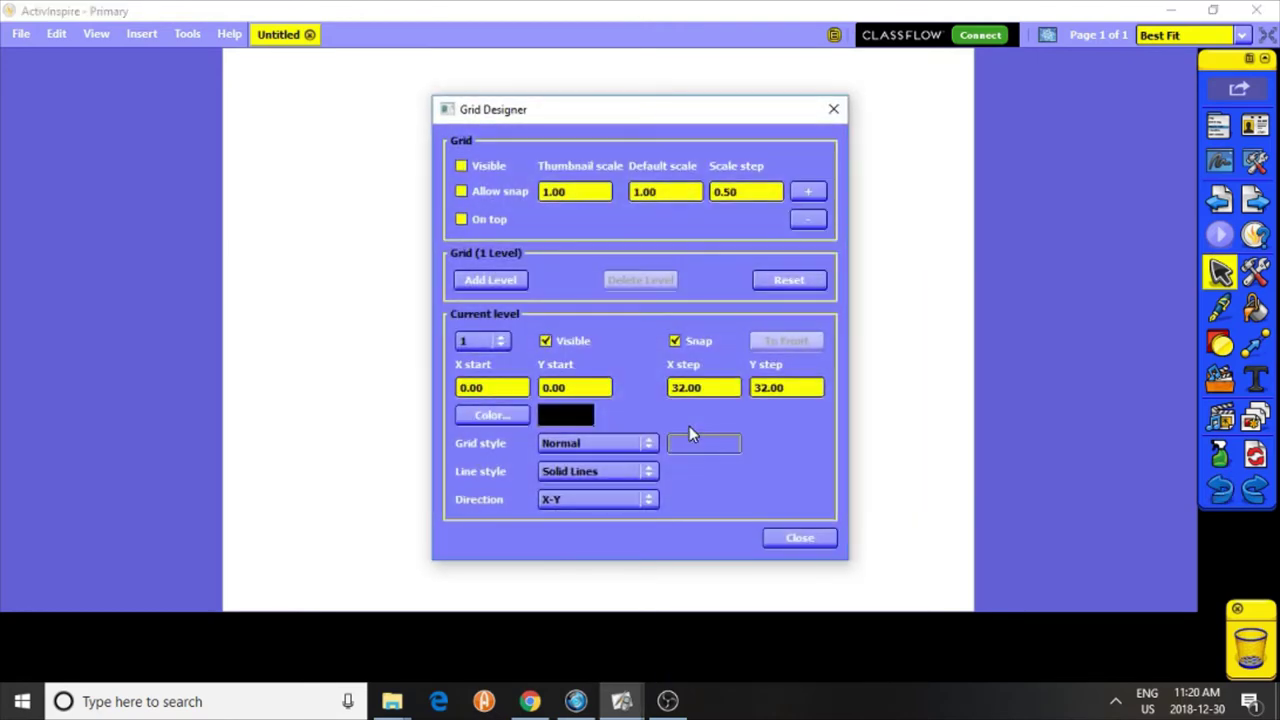
left_click(462, 167)
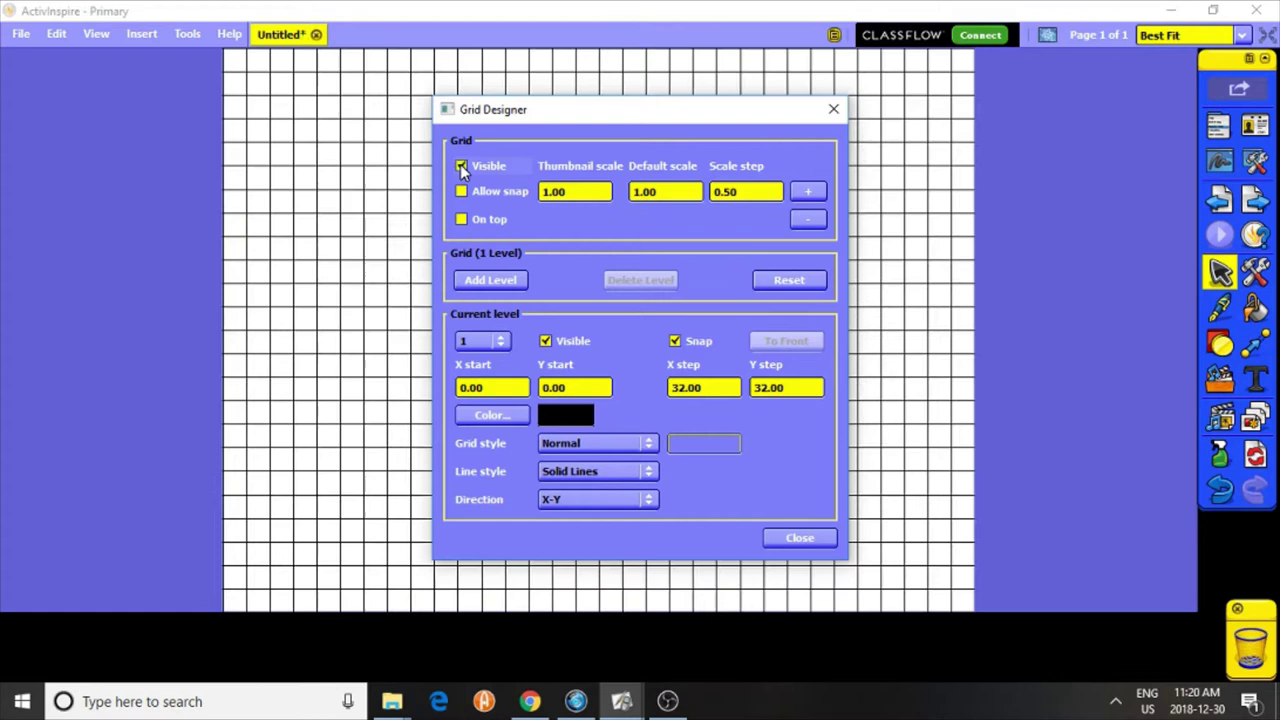
left_click(461, 191)
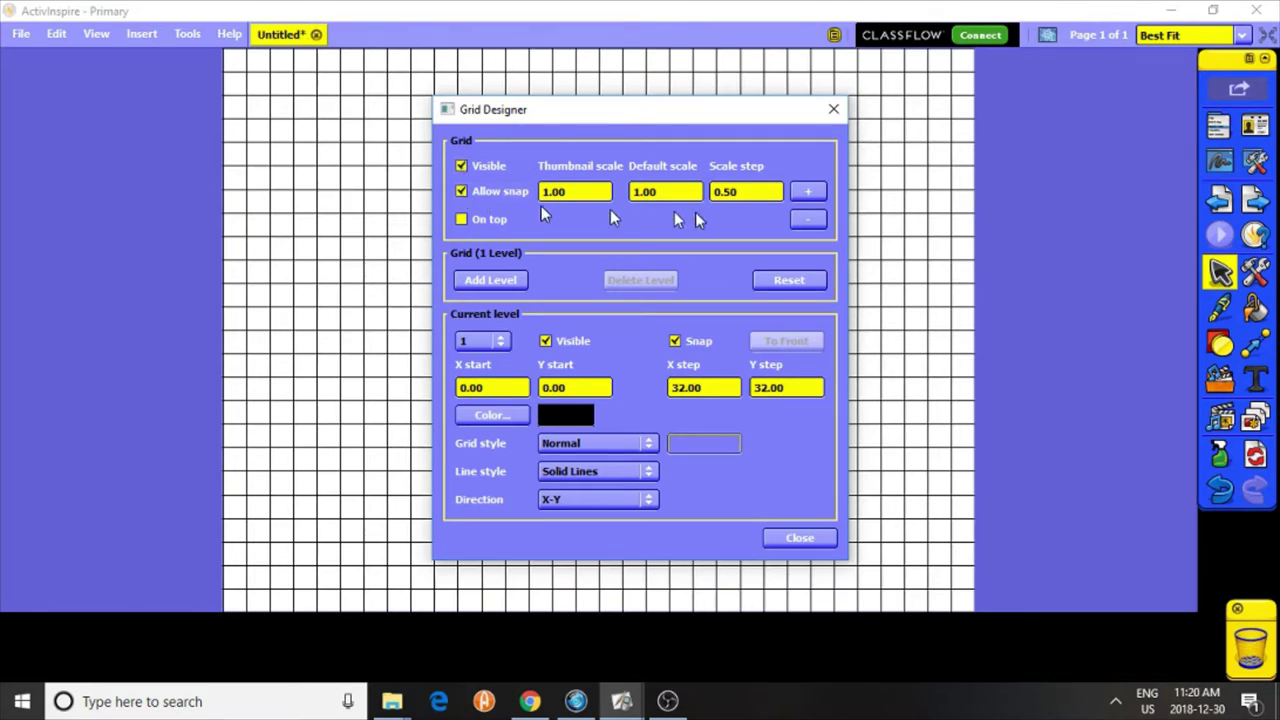
Step: Increase the grid's default scale to 4.50 and close the Grid Designer
left_click(809, 193)
left_click(809, 193)
left_click(810, 194)
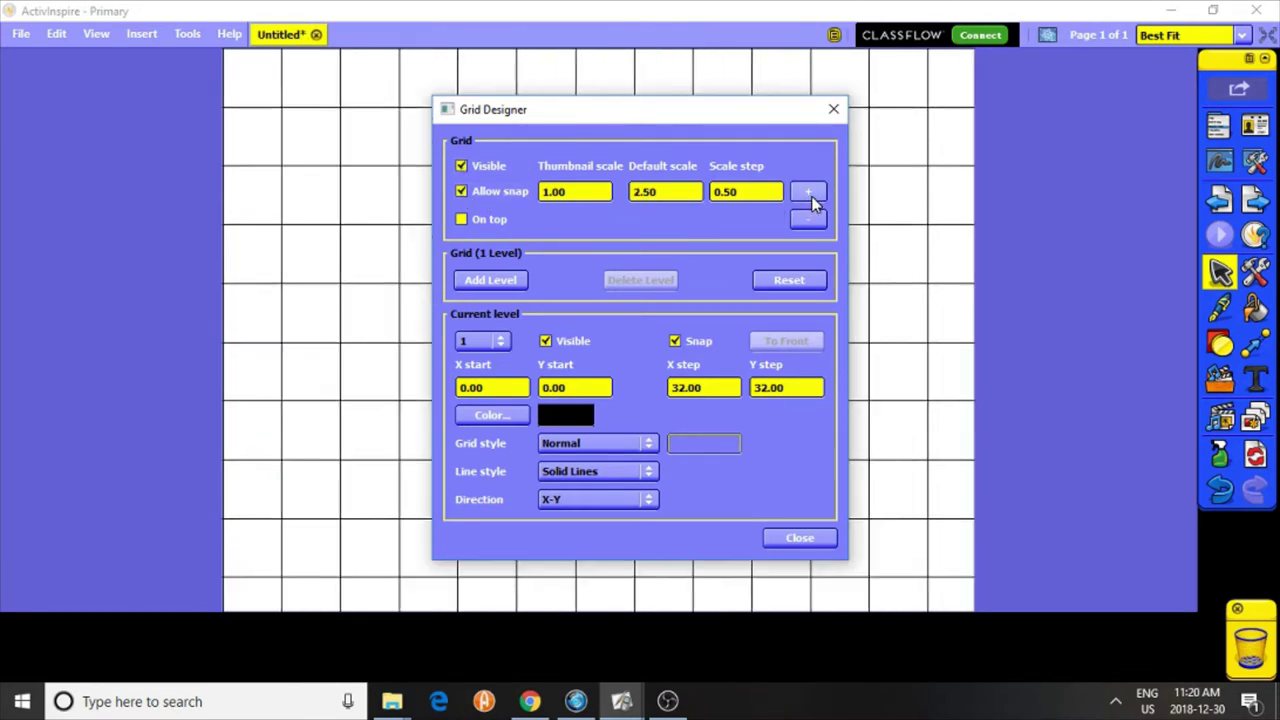
left_click(811, 195)
left_click(811, 196)
left_click(811, 196)
left_click(811, 196)
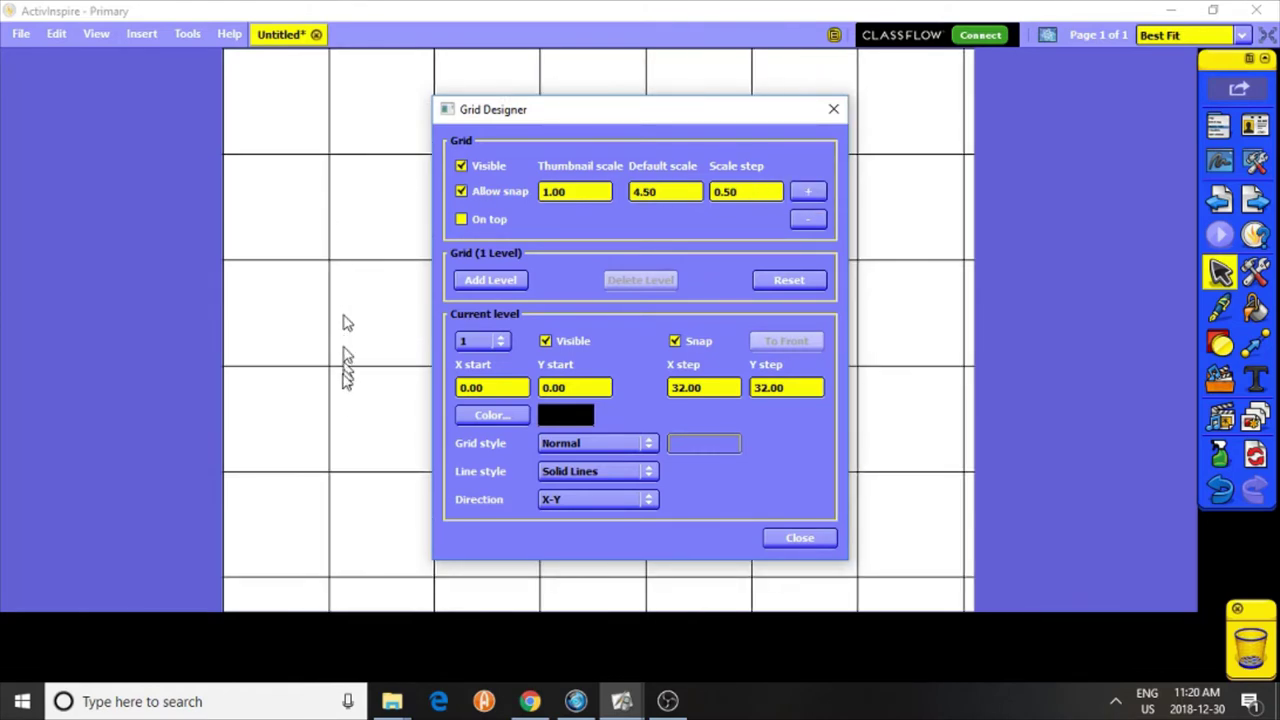
left_click(800, 539)
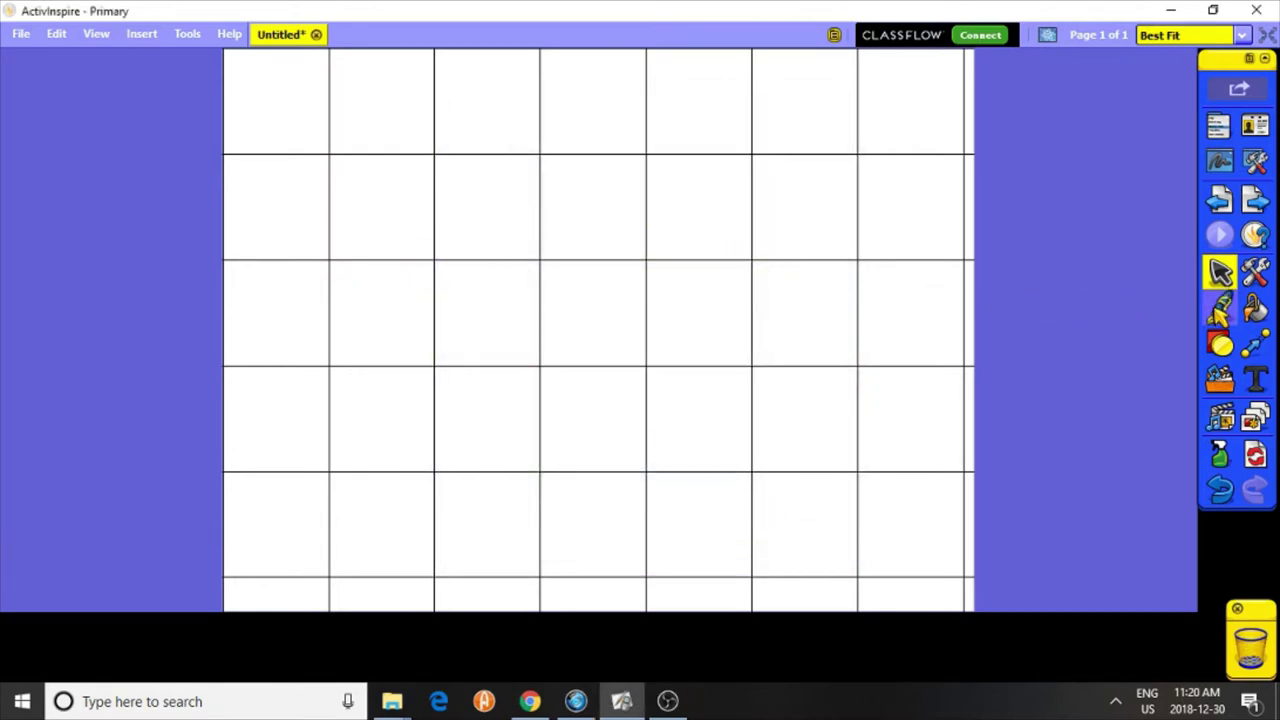
Step: Draw a red square four grid cells wide, its rising diagonal, and a line from its upper-left corner to the centre
left_click(1221, 312)
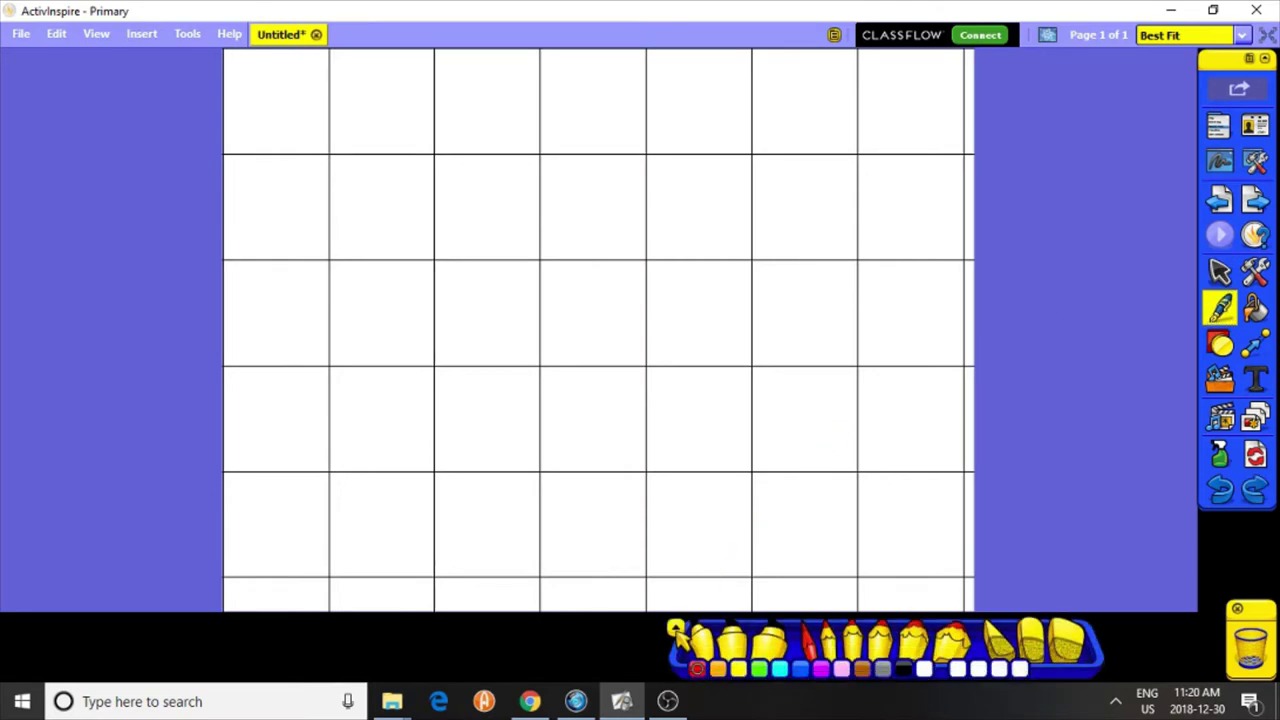
left_click(676, 629)
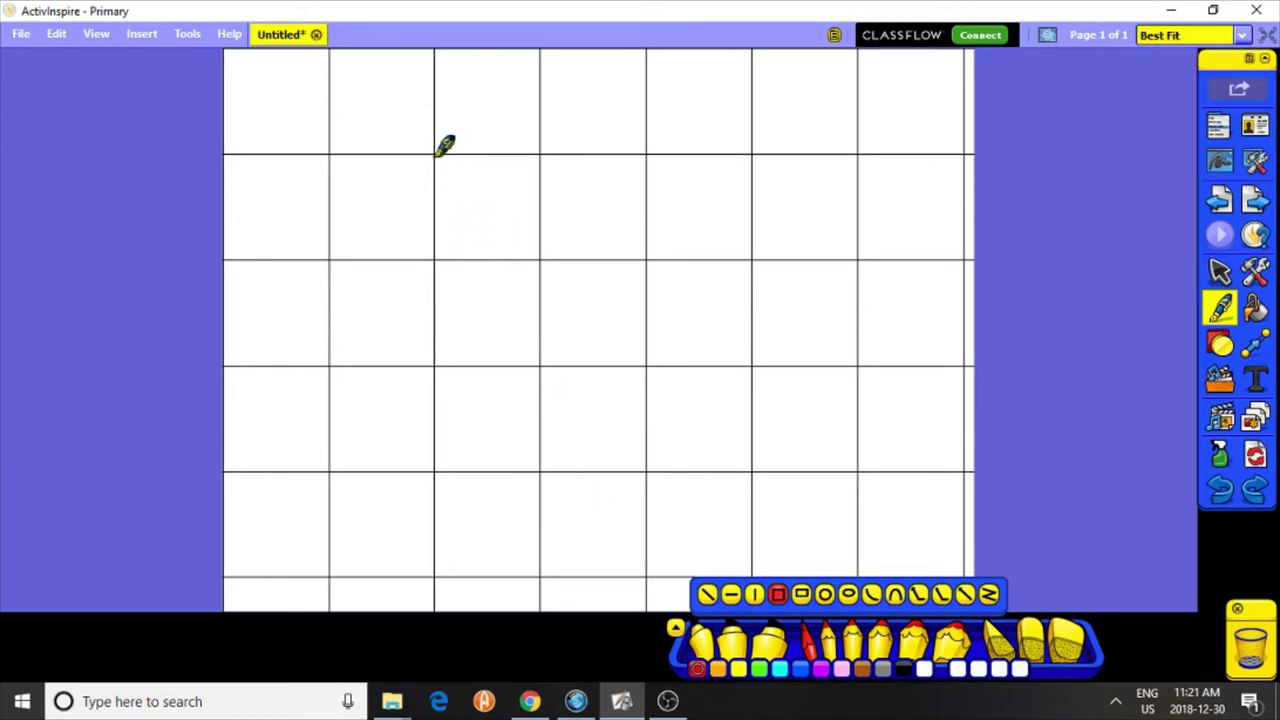
left_click_drag(436, 153, 859, 455)
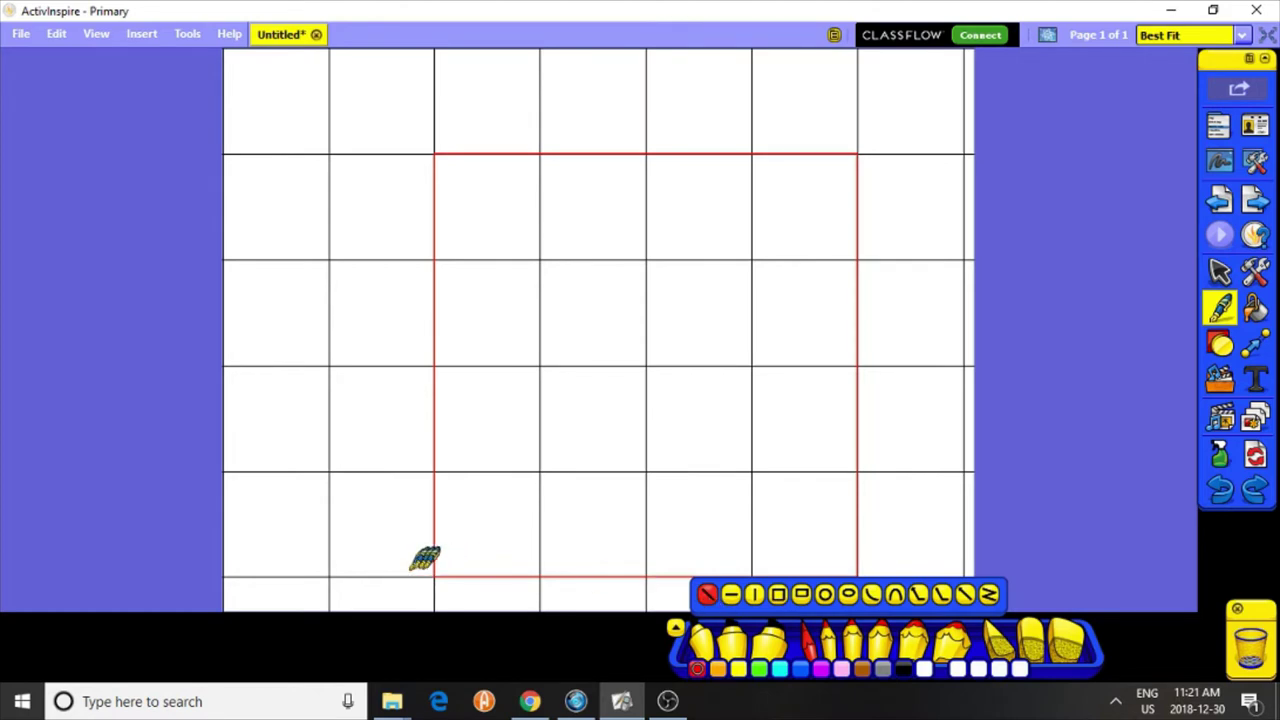
left_click_drag(436, 574, 856, 155)
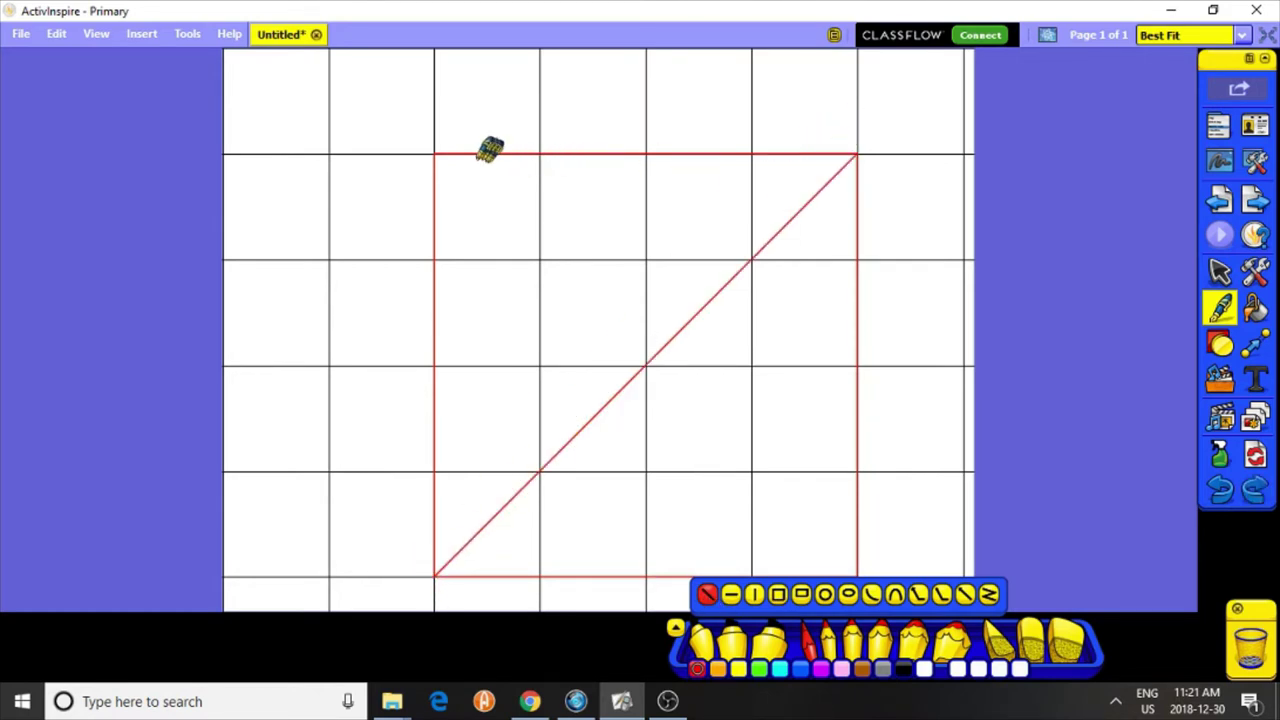
mouse_move(436, 154)
left_mouse_down()
mouse_move(611, 242)
mouse_move(645, 364)
left_mouse_up()
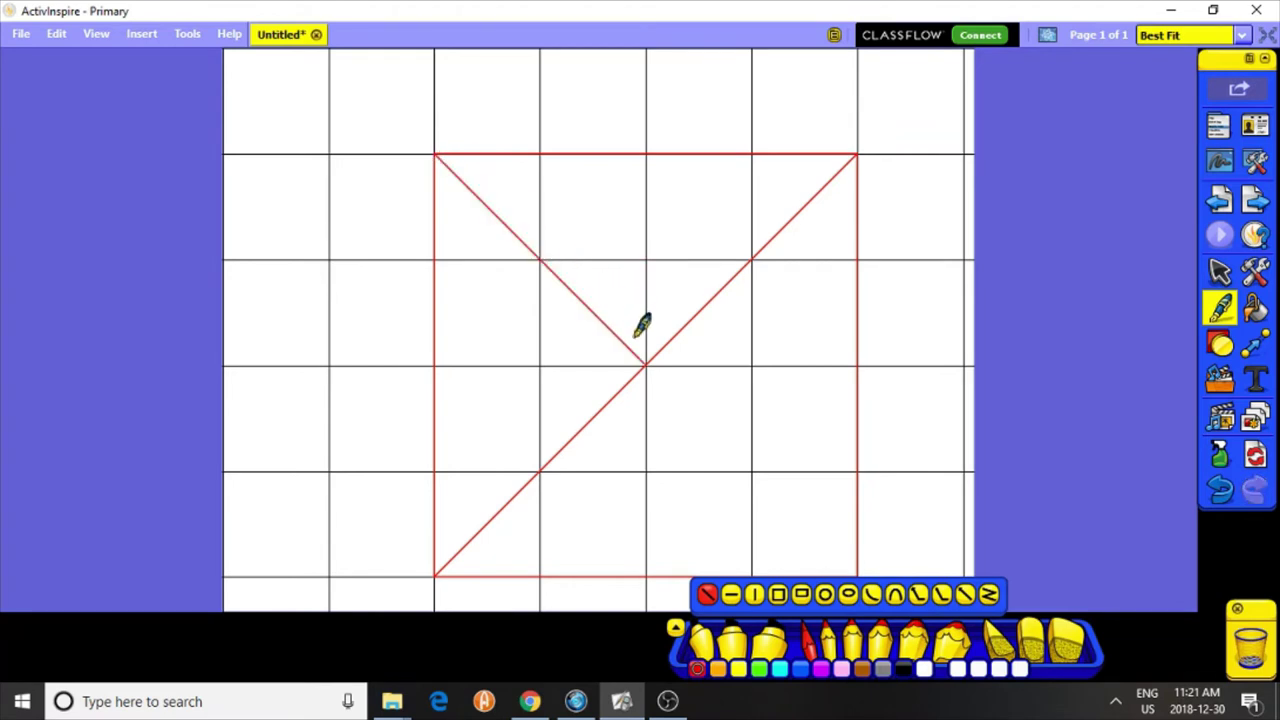
Step: Fill the square's top and left large triangles blue and move both blue pieces out beyond its right side
left_click(1255, 308)
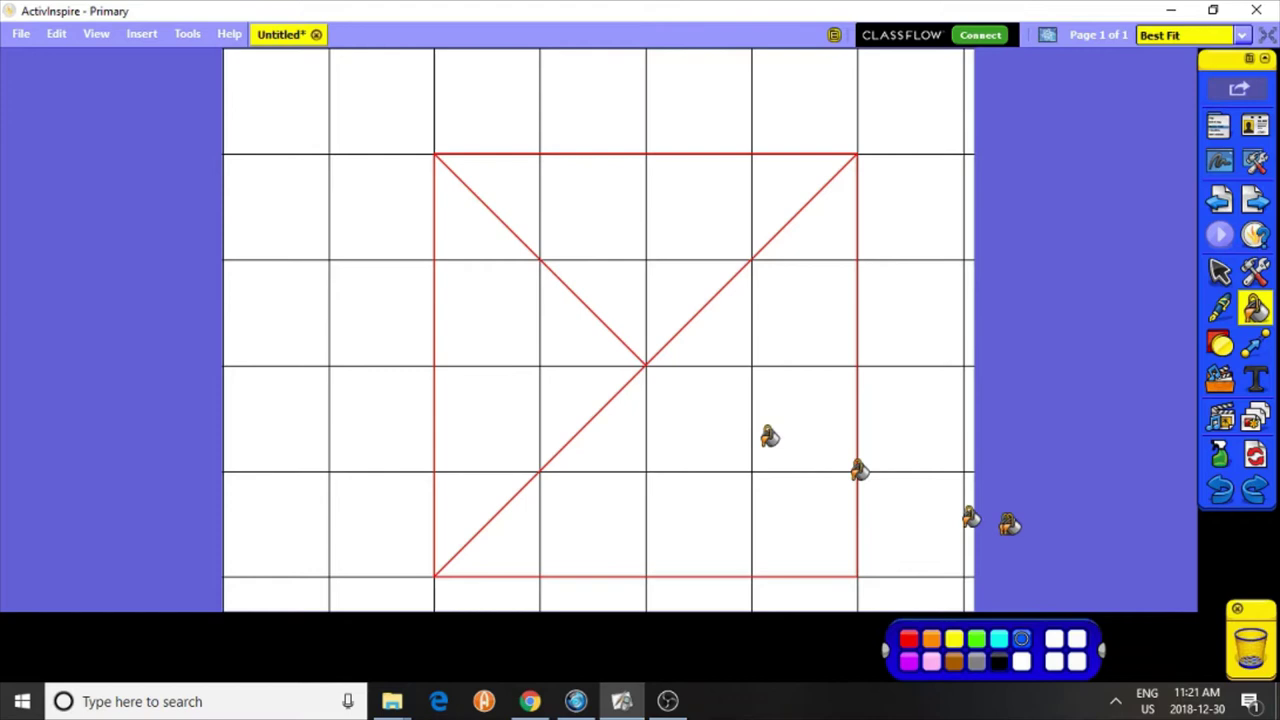
left_click(613, 225)
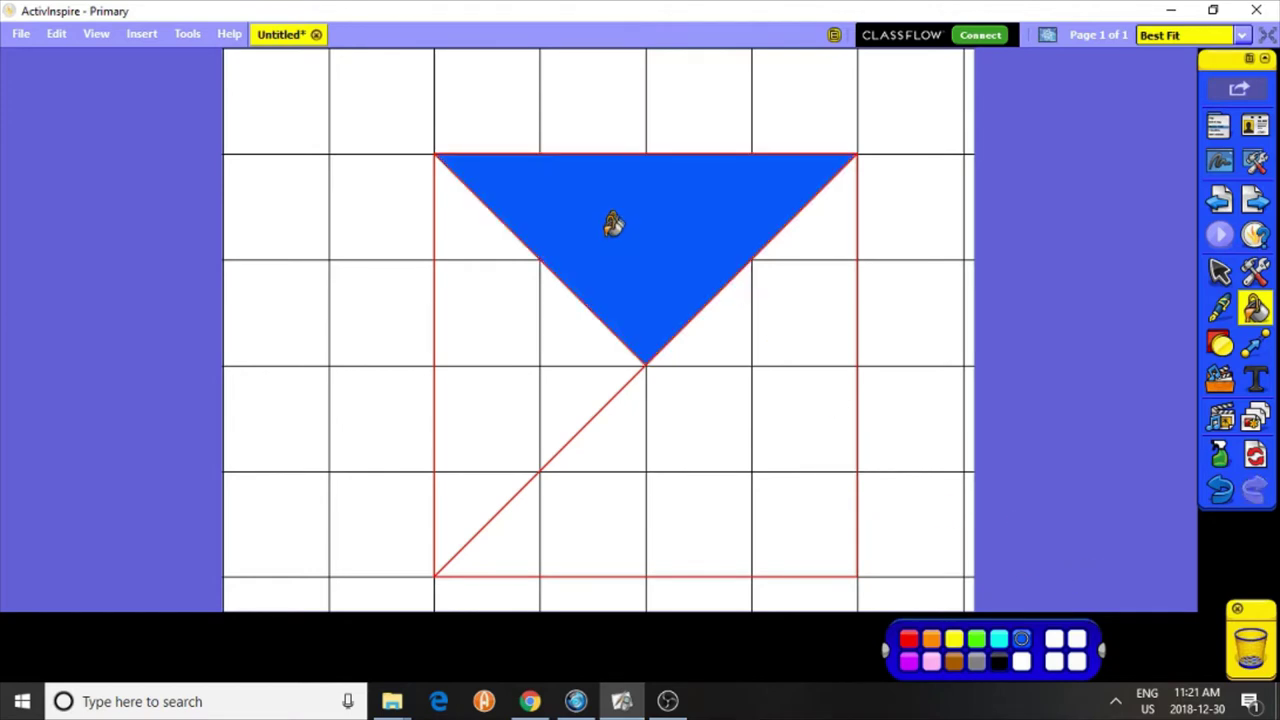
left_click(550, 315)
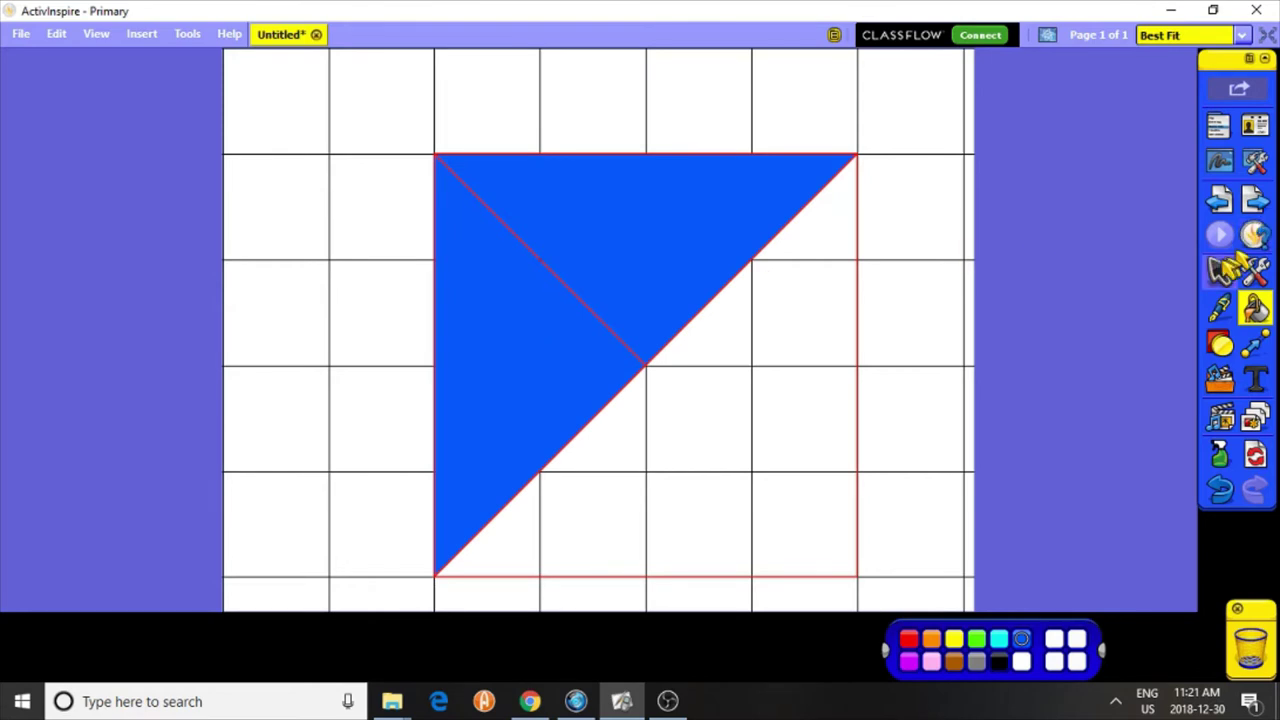
left_click(1220, 270)
left_click_drag(671, 189, 1083, 111)
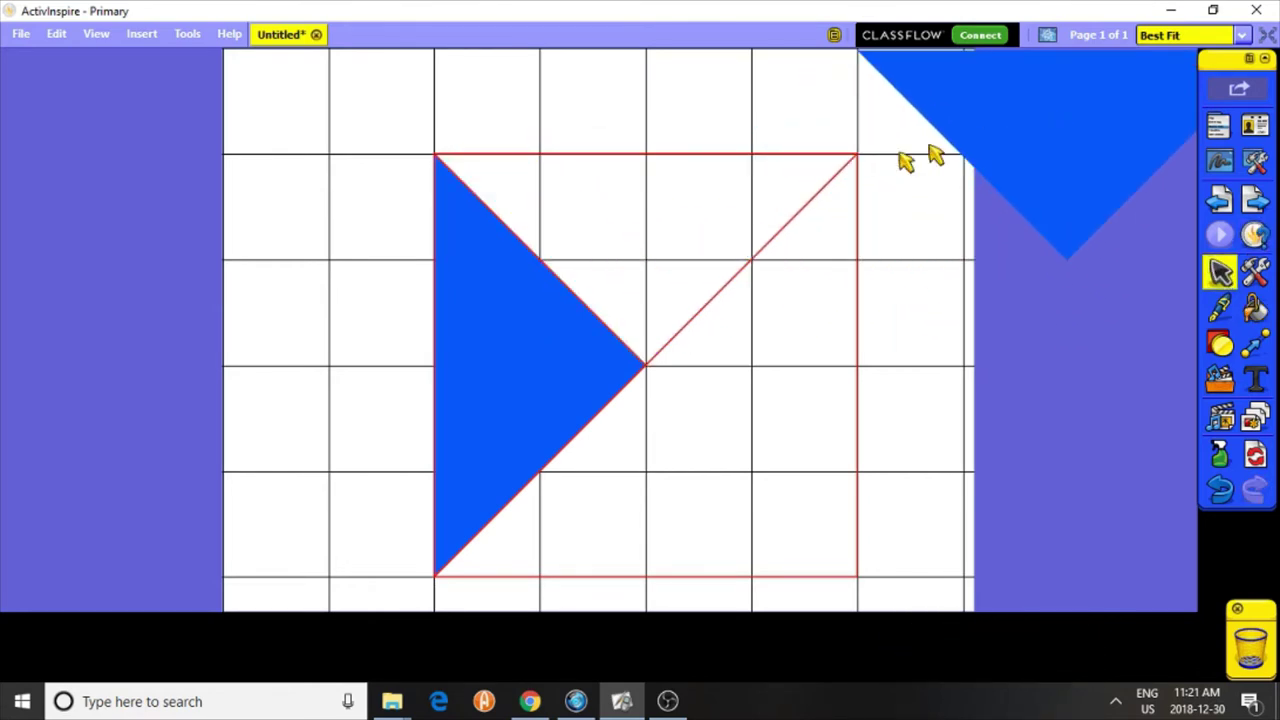
left_click_drag(422, 392, 1034, 251)
Step: Draw a straight red line from the midpoint of the square's right side to the midpoint of its bottom side
left_click(1220, 310)
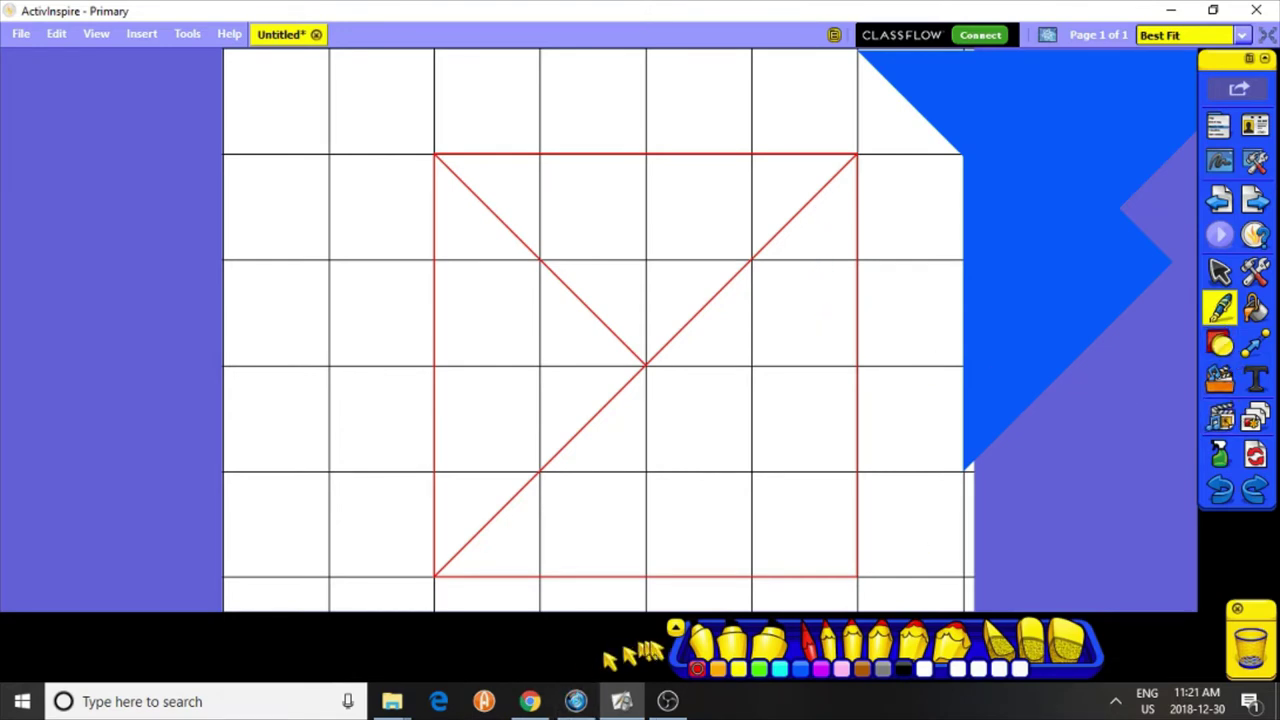
left_click(676, 630)
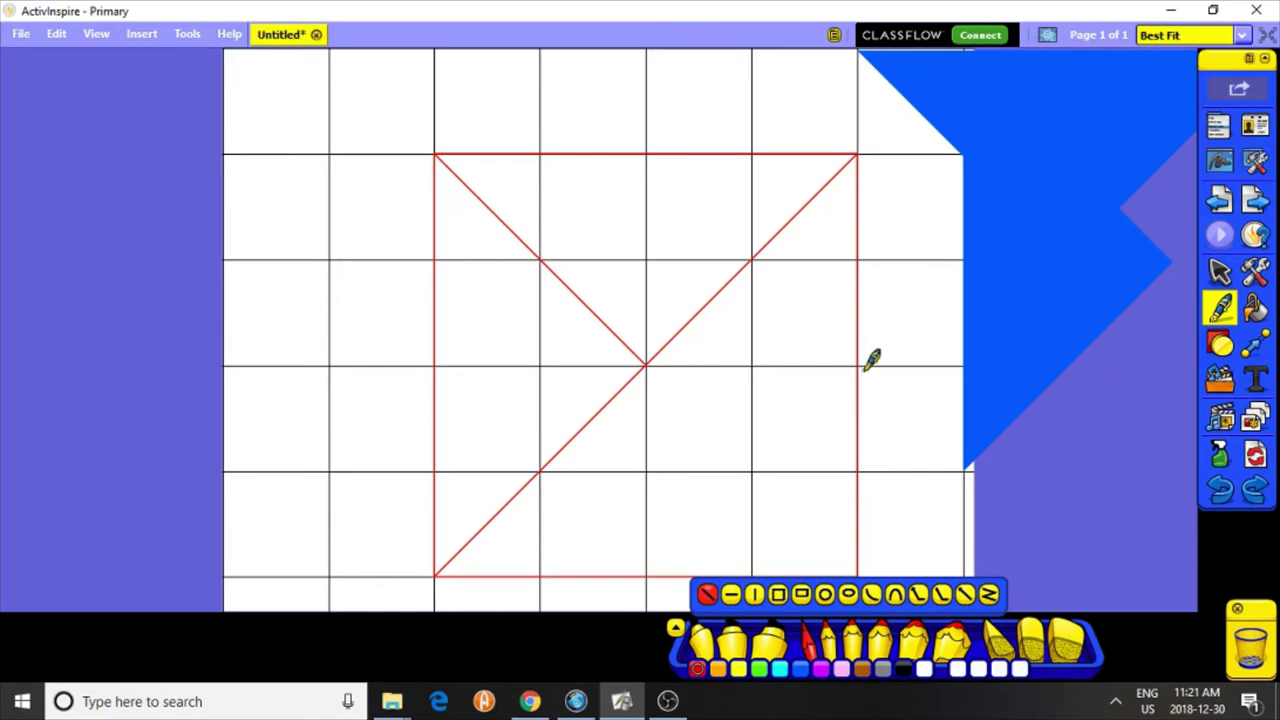
left_click_drag(856, 366, 646, 576)
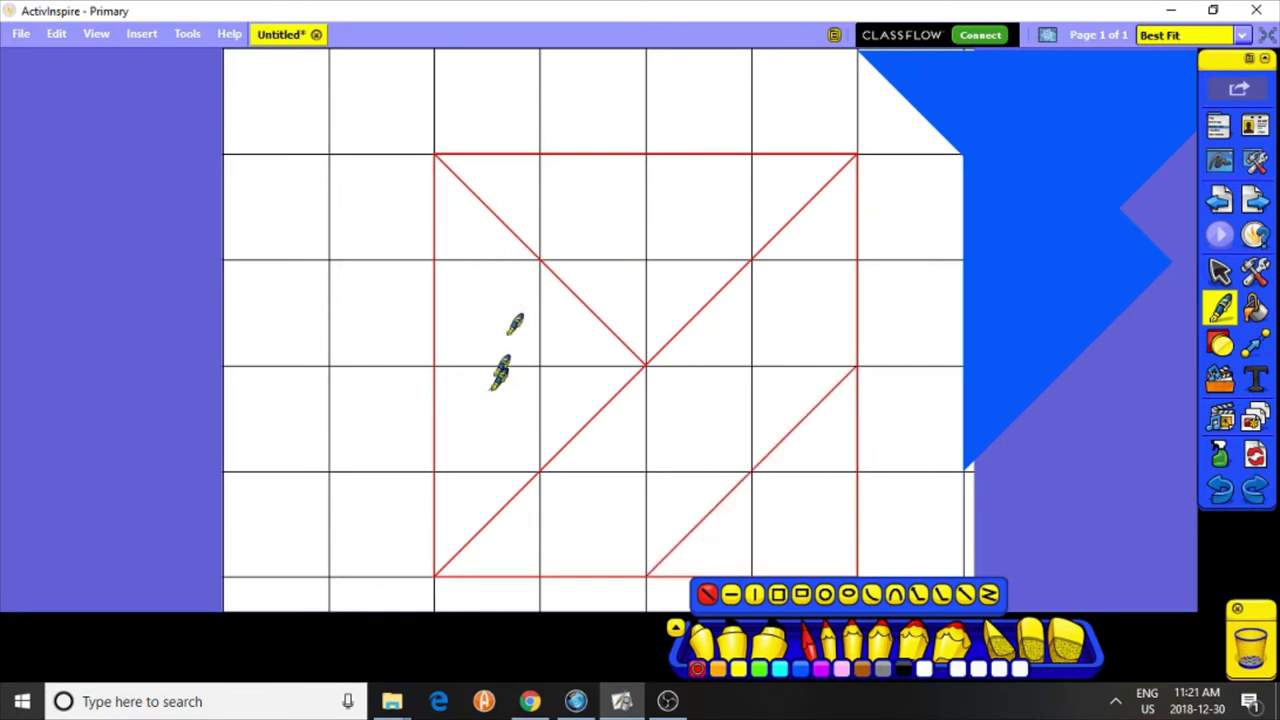
Step: Fill the square's lower-right corner triangle green and move the green piece onto the blue pieces outside the square
left_click(1258, 310)
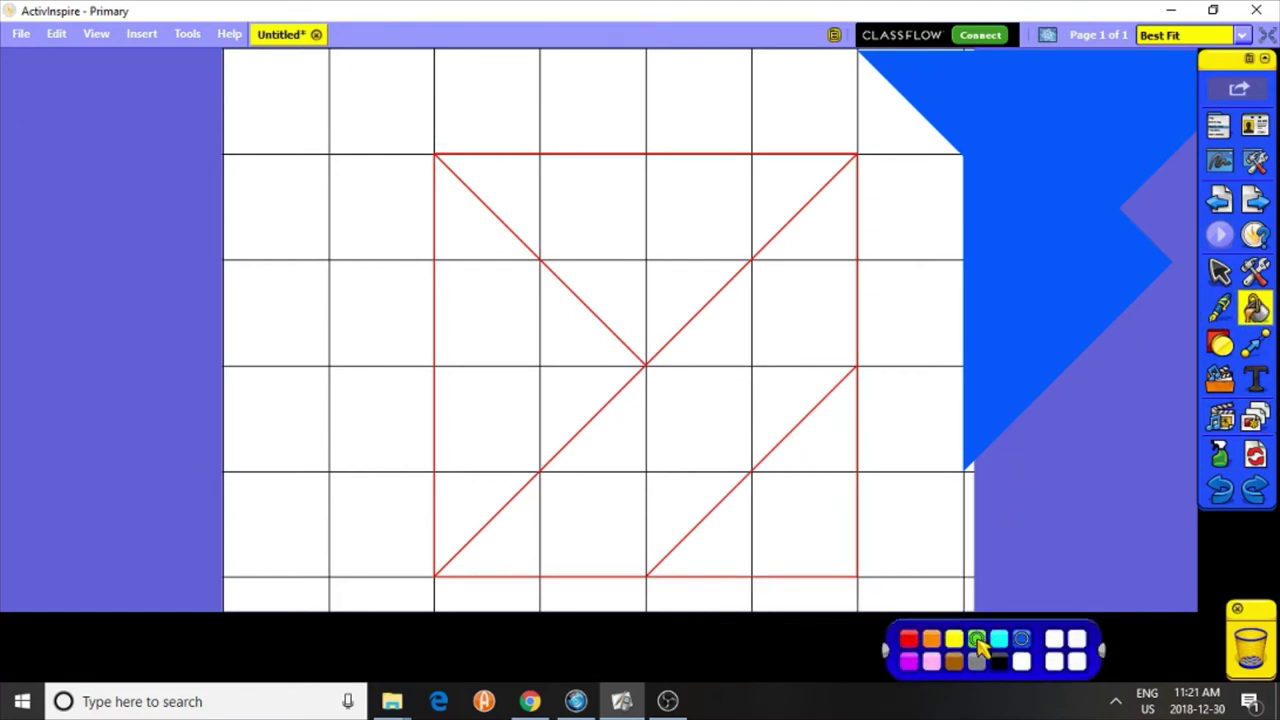
left_click(779, 511)
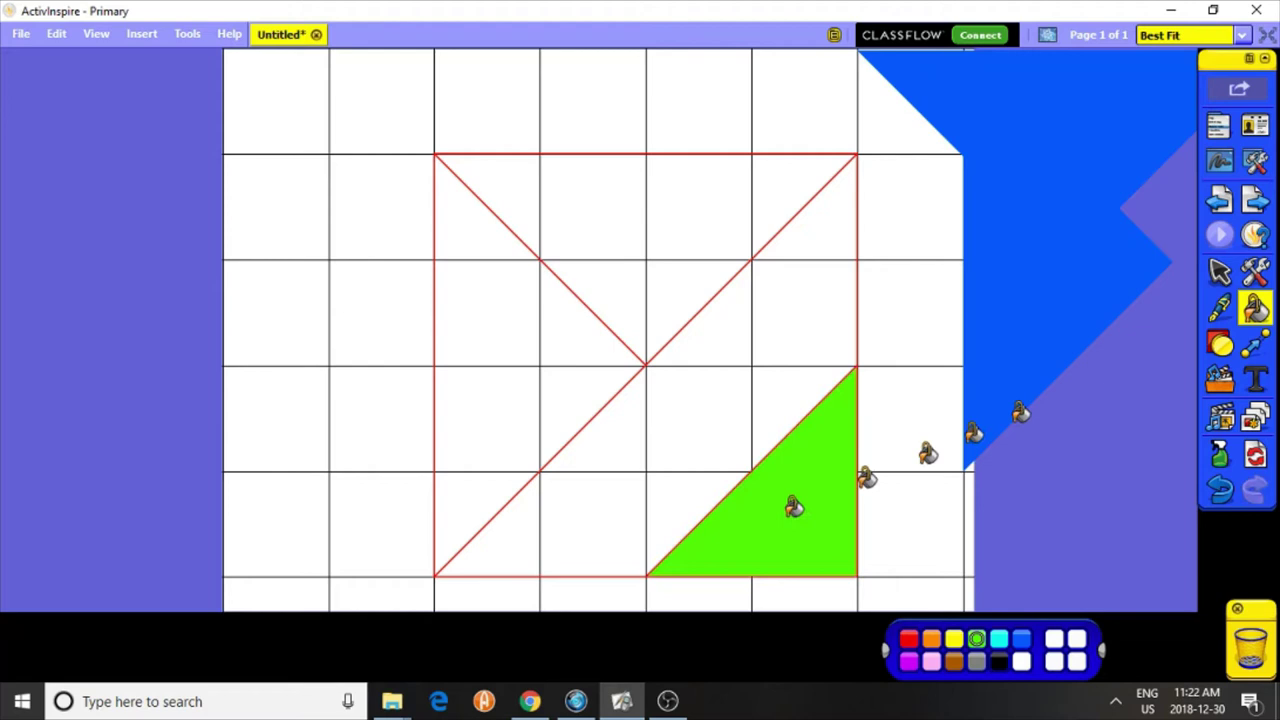
left_click(1220, 272)
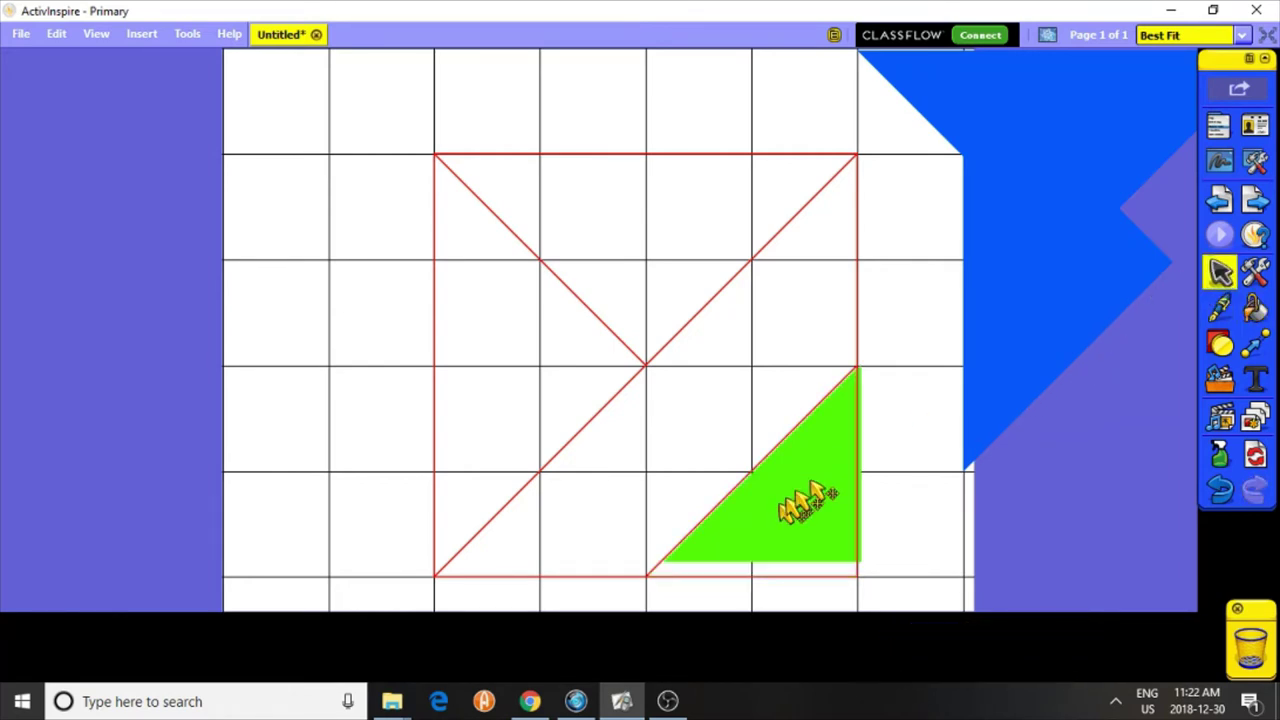
left_click_drag(794, 509, 1010, 323)
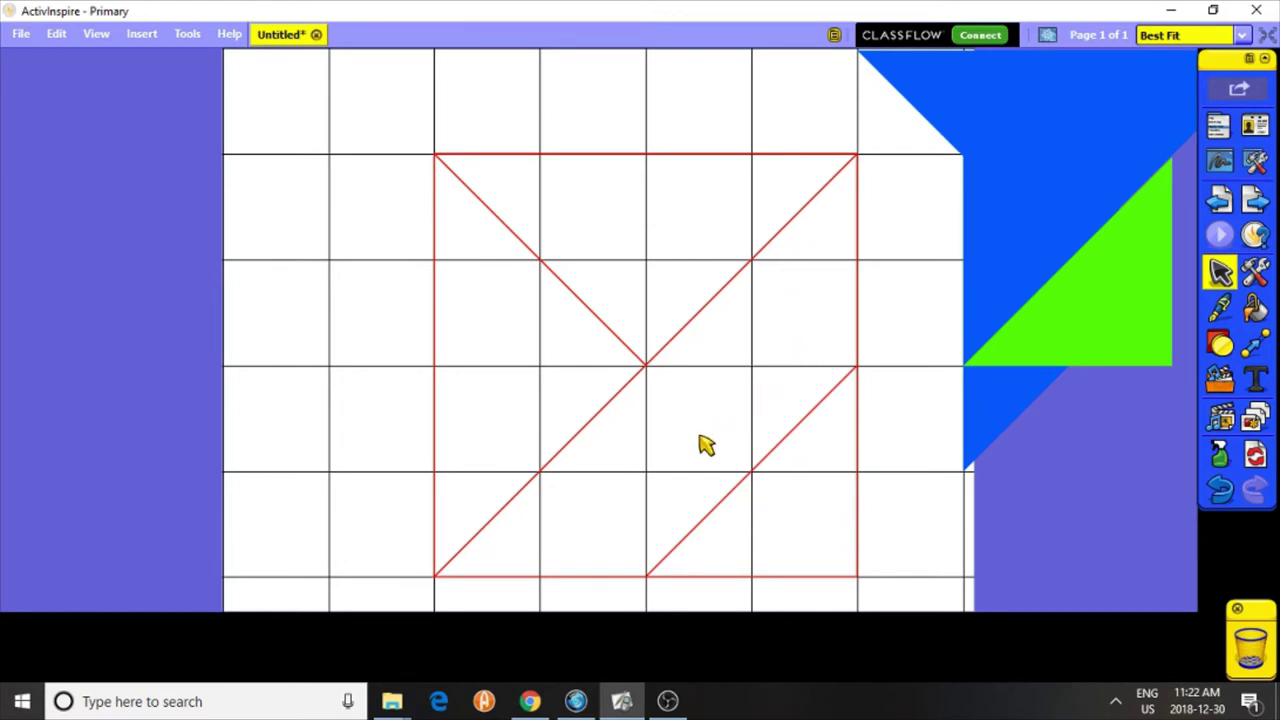
Step: Draw a vertical red line two cells long from the long diagonal's upper half down to the short diagonal's midpoint
left_click(1220, 316)
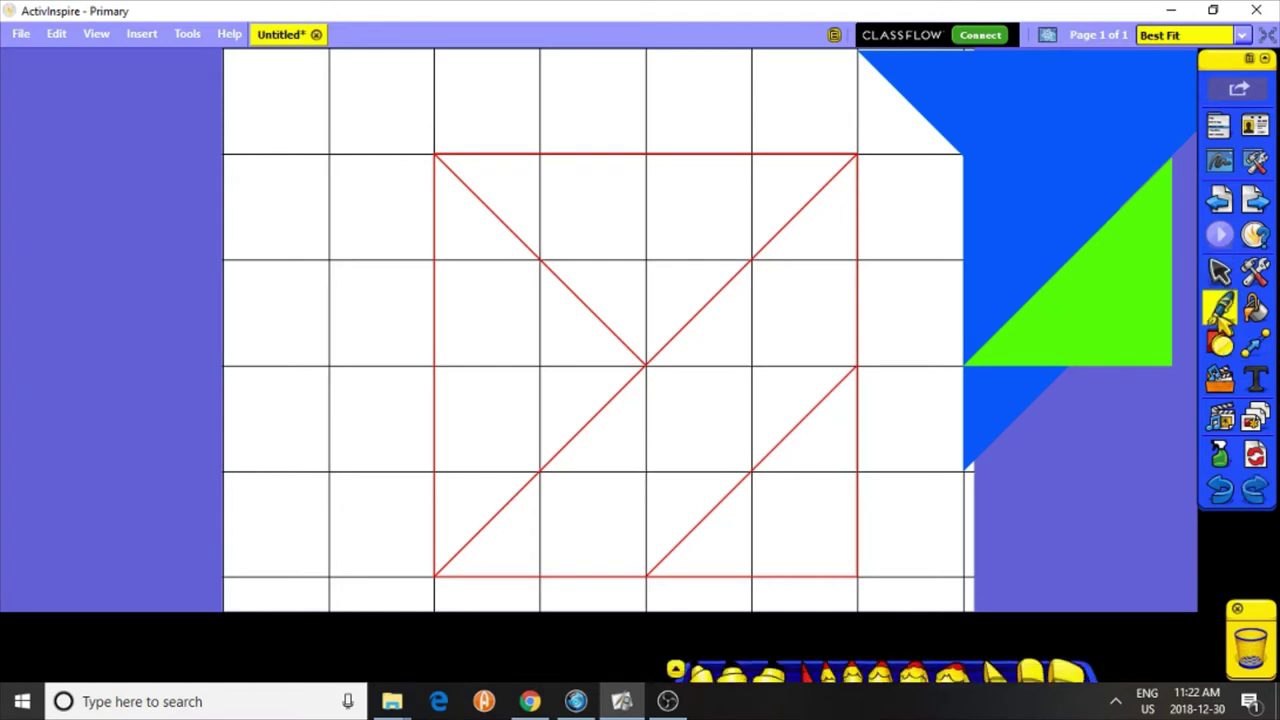
left_click(680, 629)
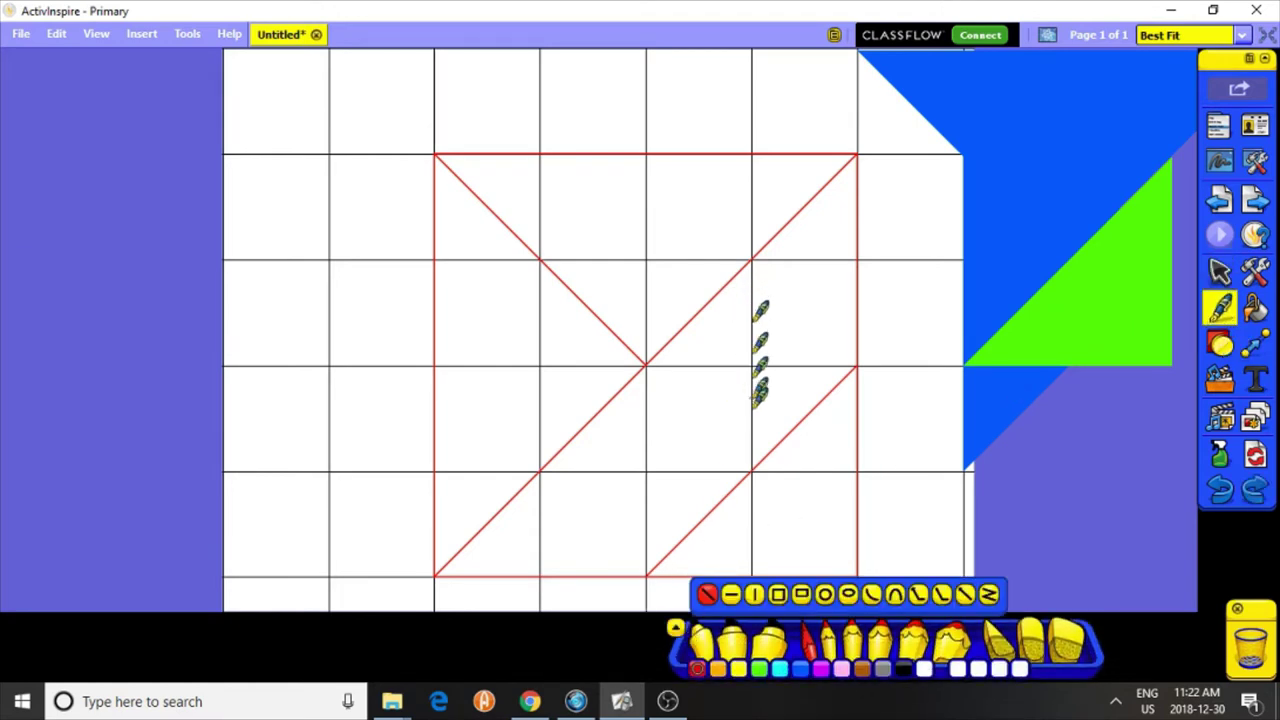
left_click(755, 597)
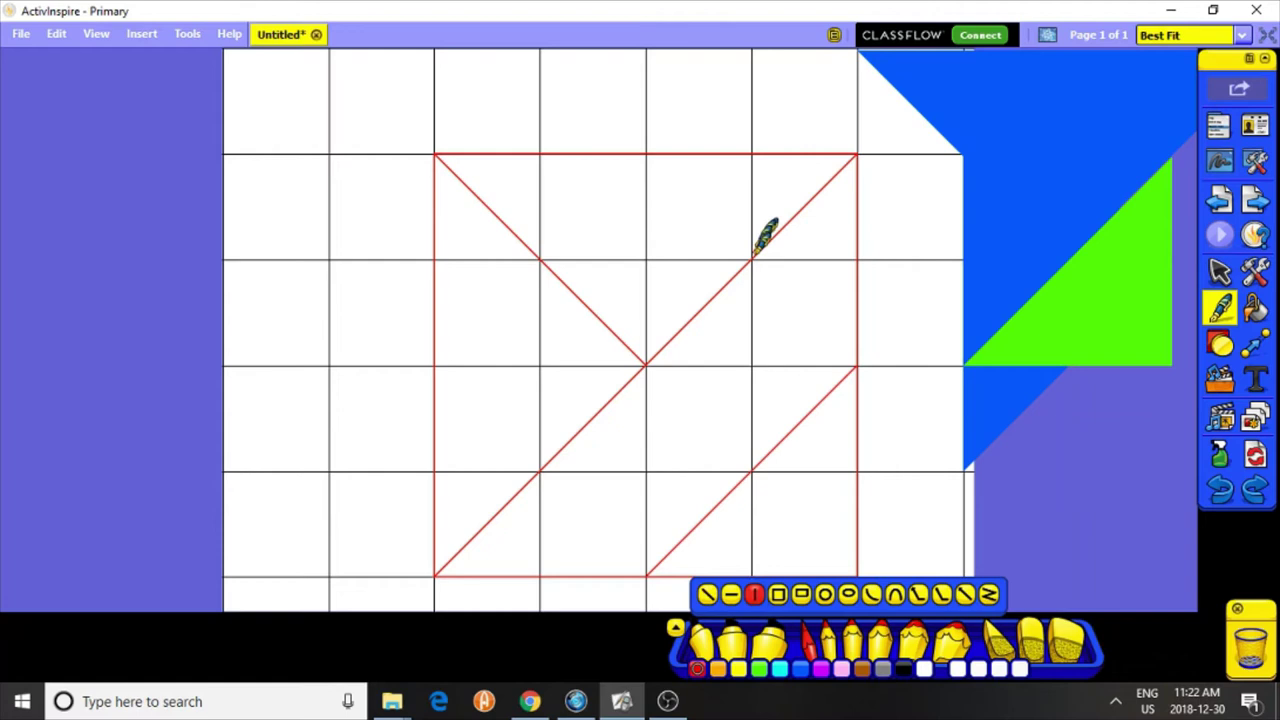
left_click_drag(753, 260, 760, 470)
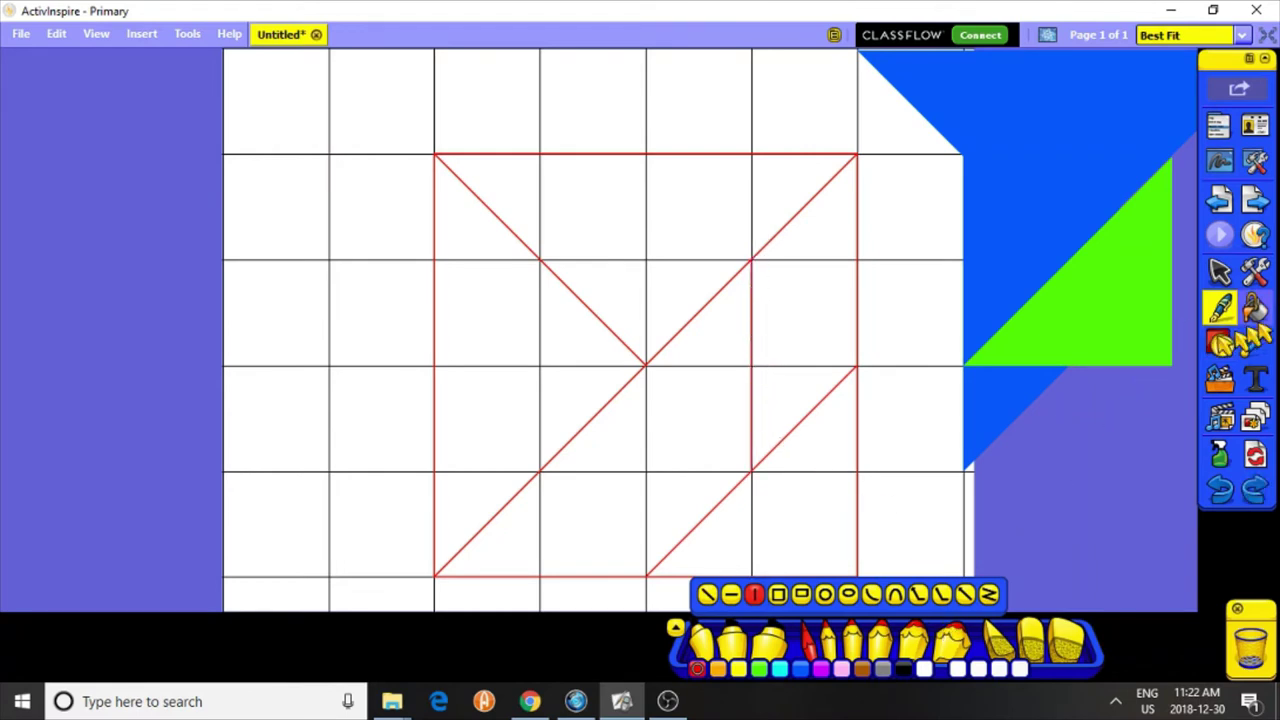
Step: Fill the parallelogram along the square's right side purple and move the purple piece outside the square
left_click(1255, 309)
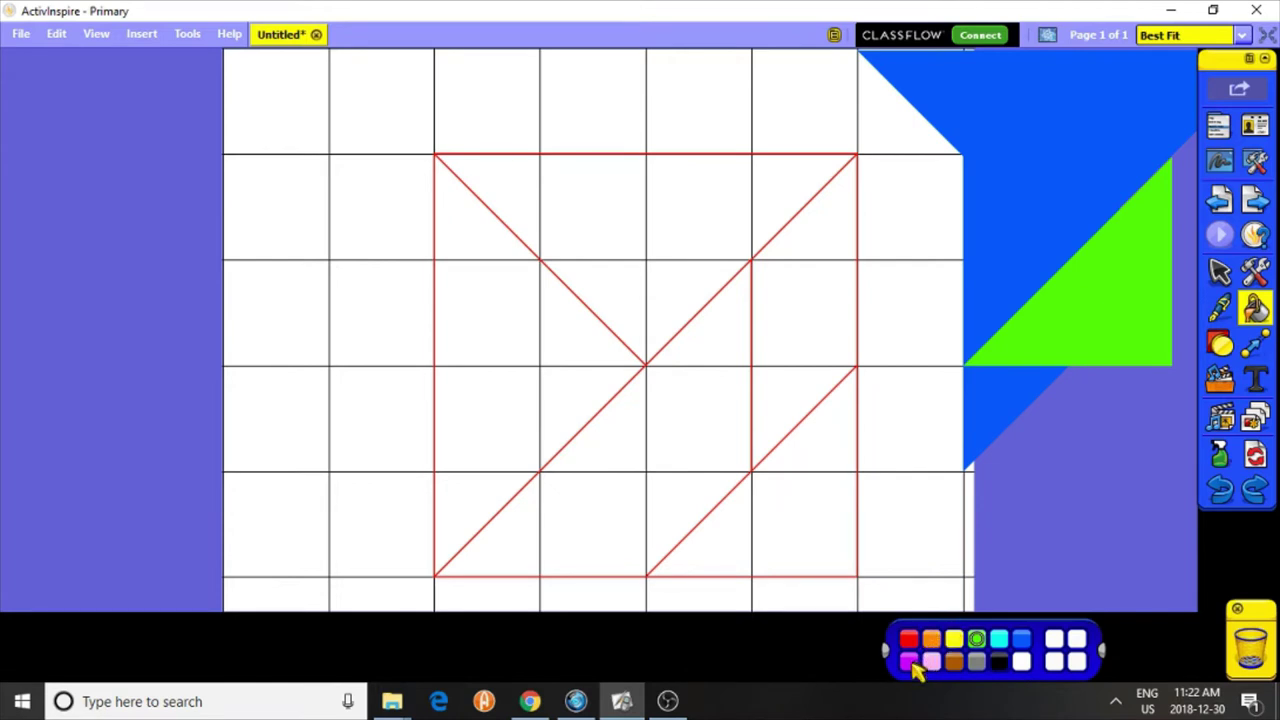
left_click(910, 664)
left_click(808, 297)
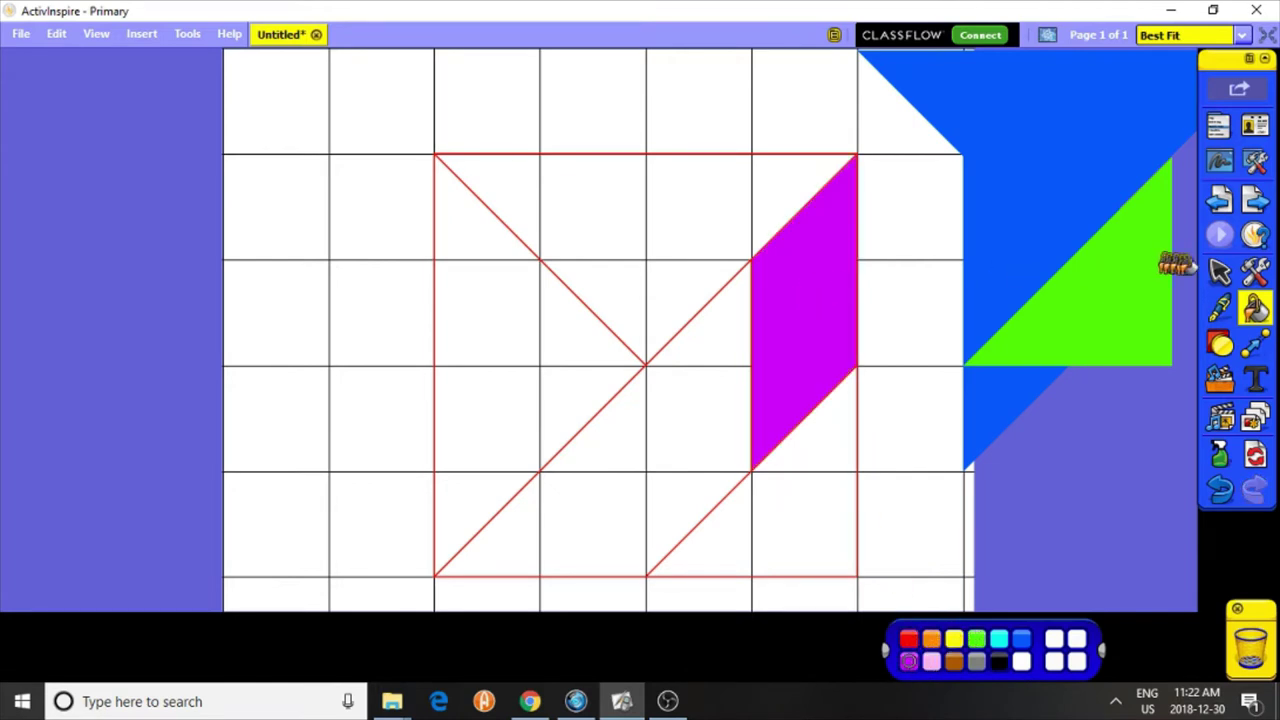
left_click(1219, 271)
left_click_drag(808, 305, 1080, 306)
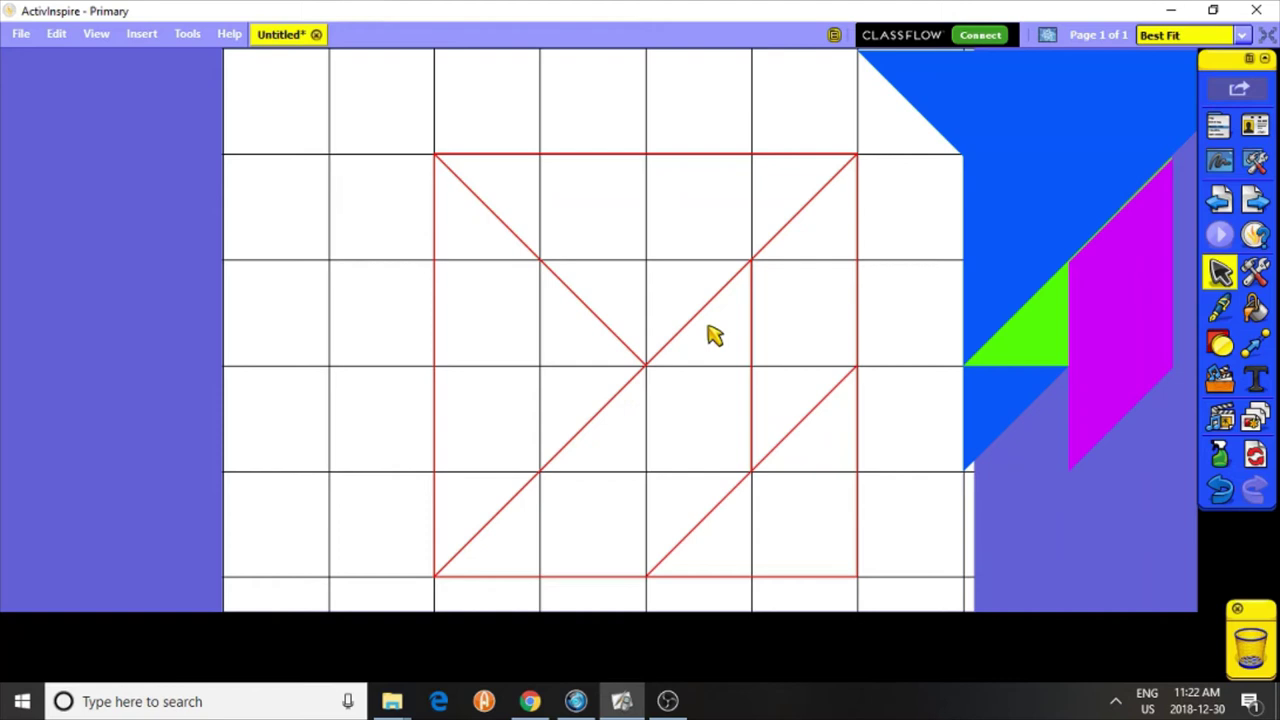
Step: Draw a straight red line from the square's centre to the midpoint of the short diagonal near the lower-right corner
left_click(1218, 276)
left_click(1220, 310)
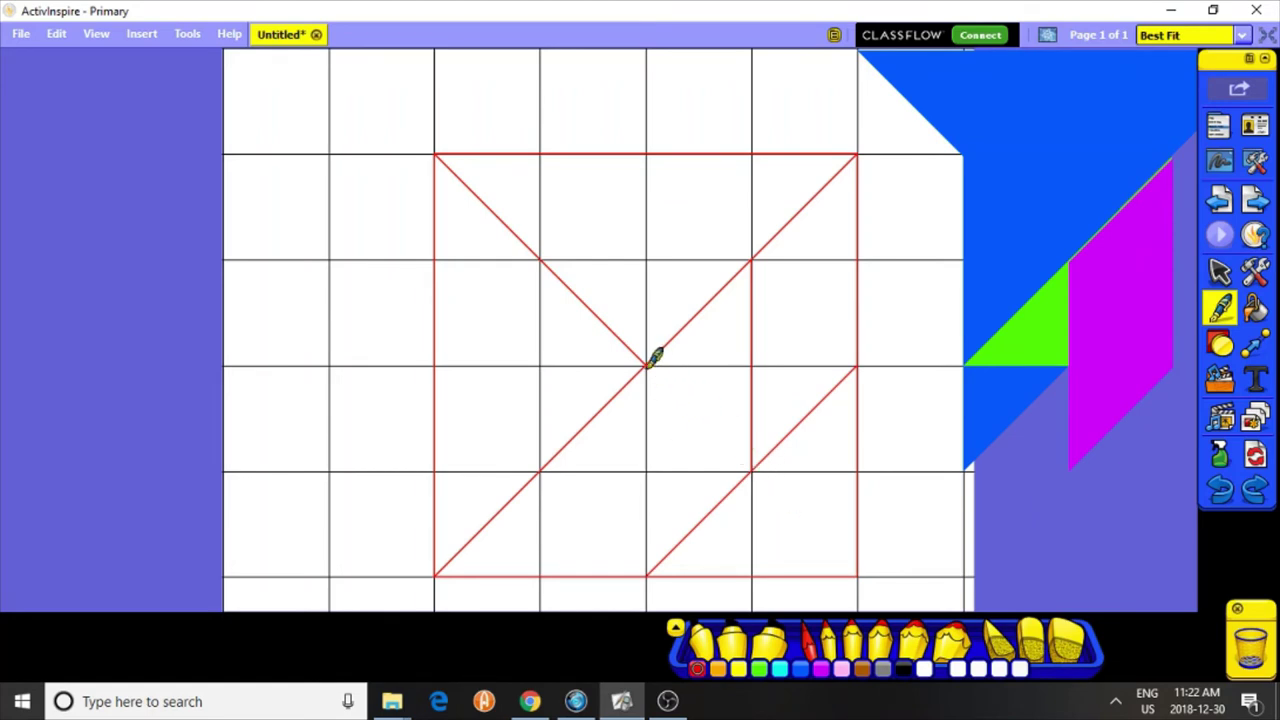
left_click(677, 630)
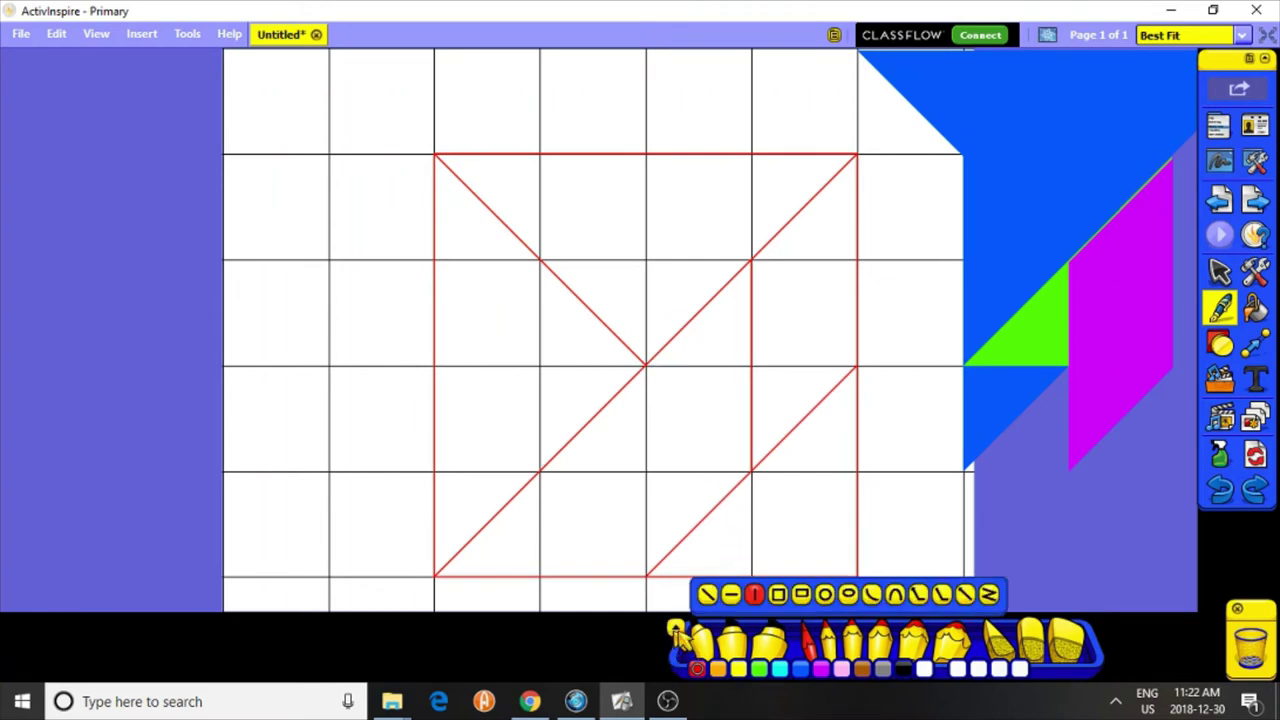
left_click(710, 594)
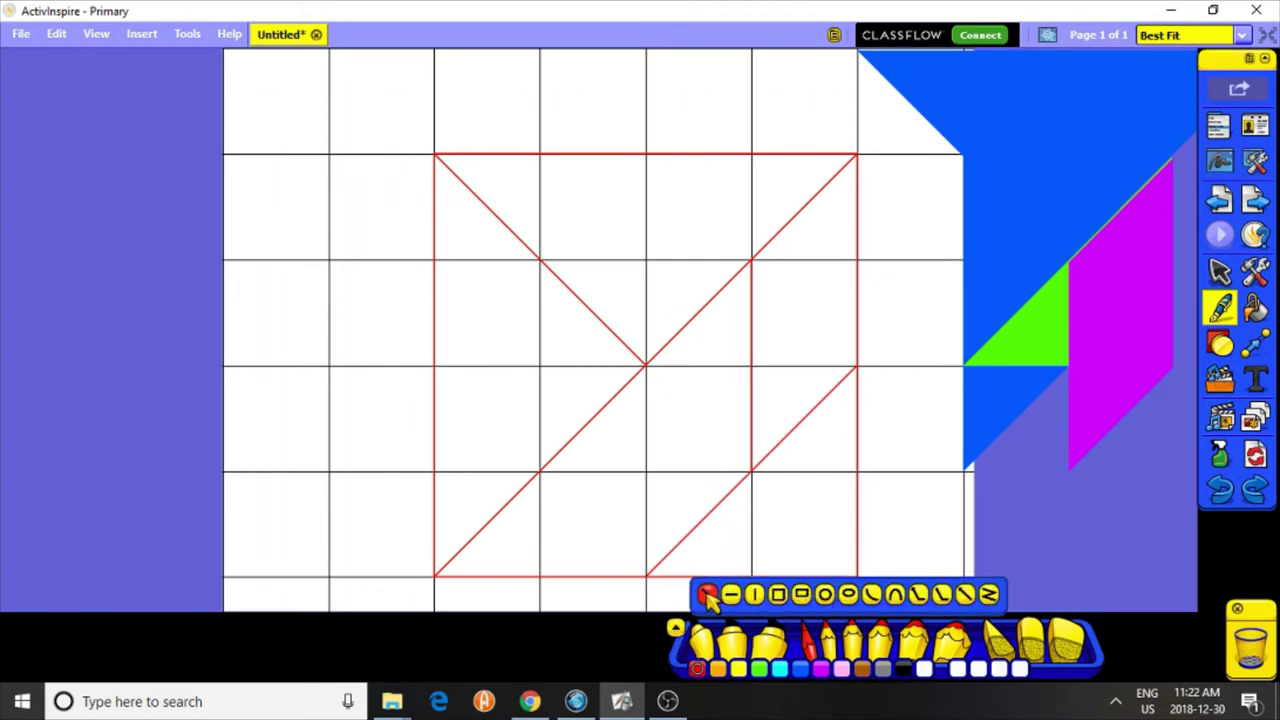
left_click_drag(647, 366, 750, 468)
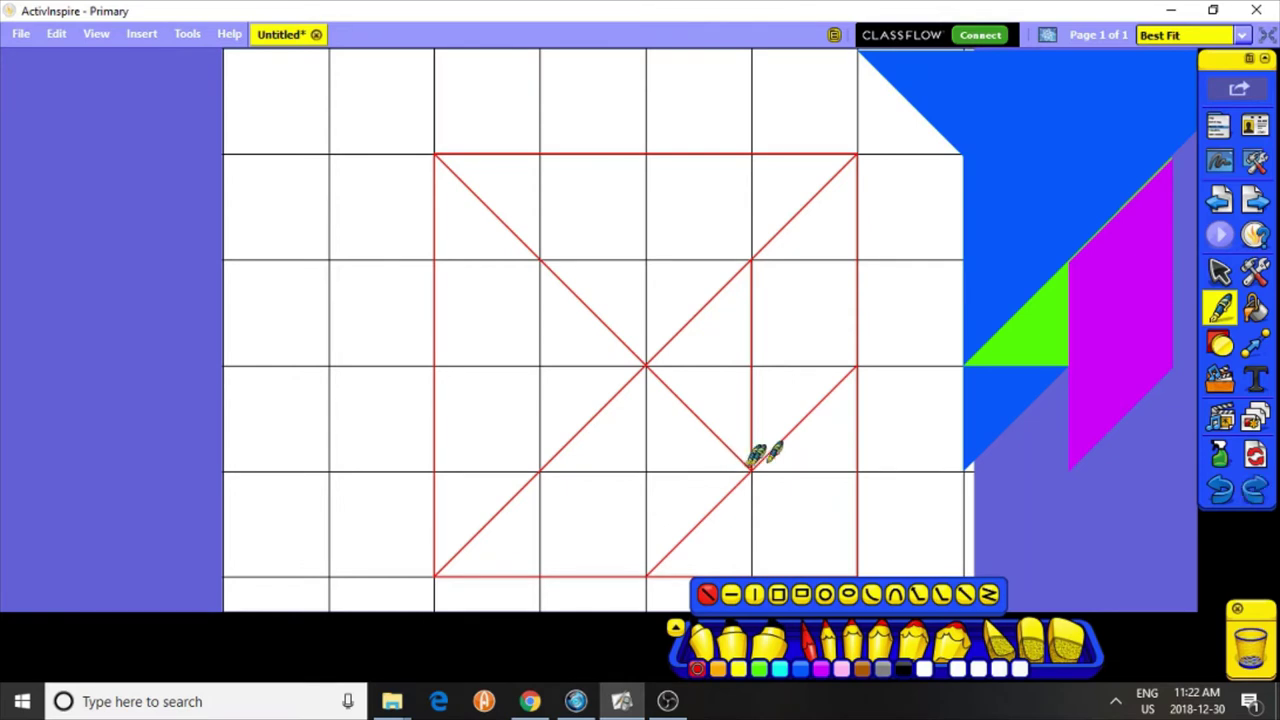
Step: Fill the small triangle between the square's centre and the vertical line red and move the red piece outside the square
left_click(1255, 308)
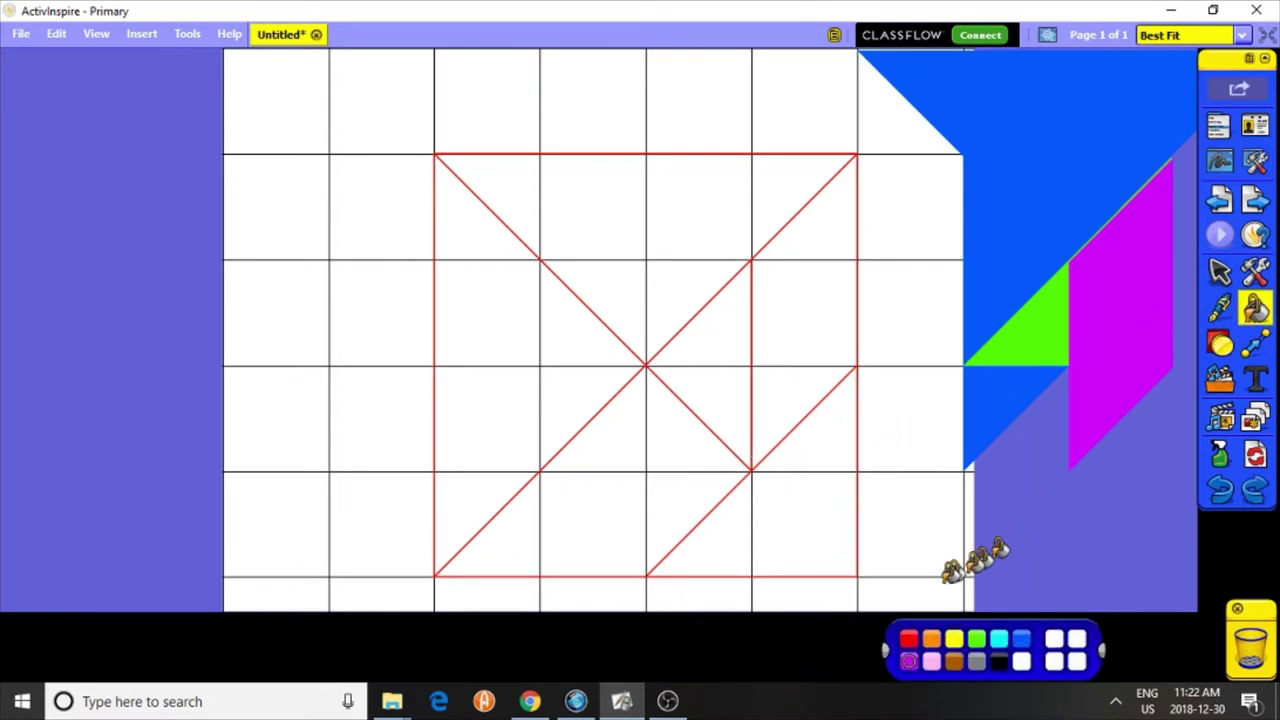
left_click(713, 368)
left_click(1218, 272)
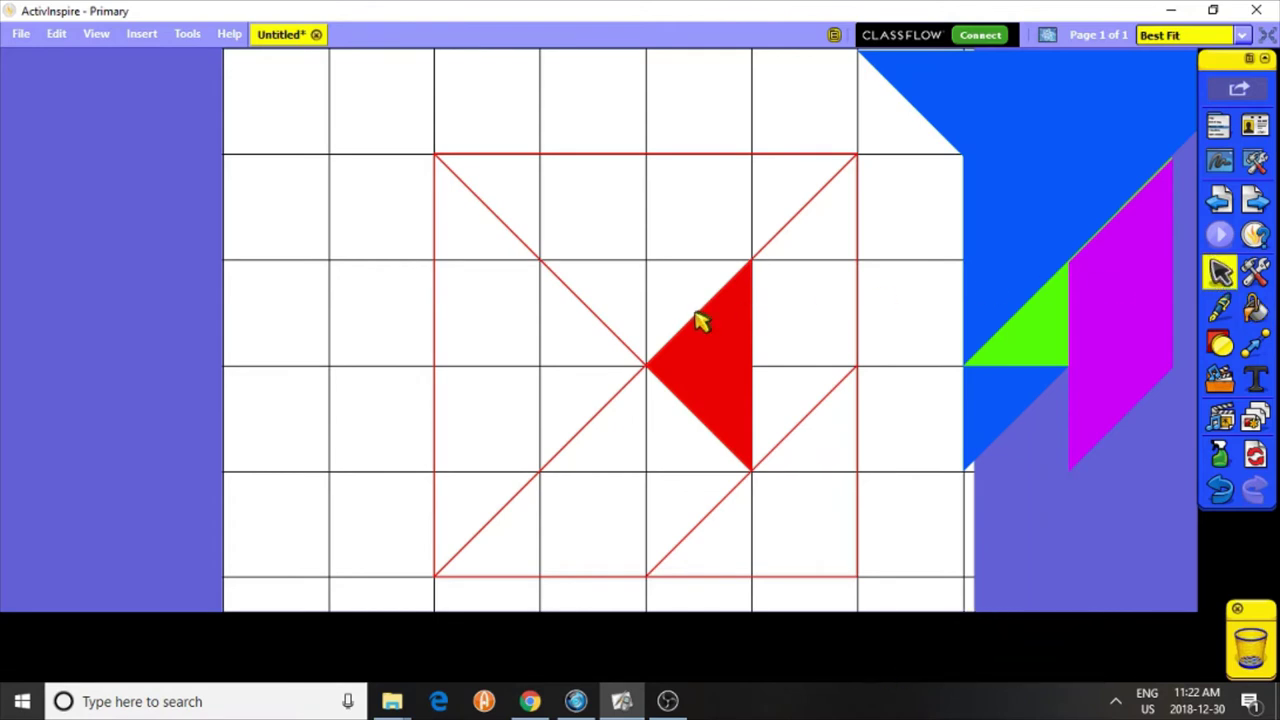
left_click_drag(697, 320, 1014, 216)
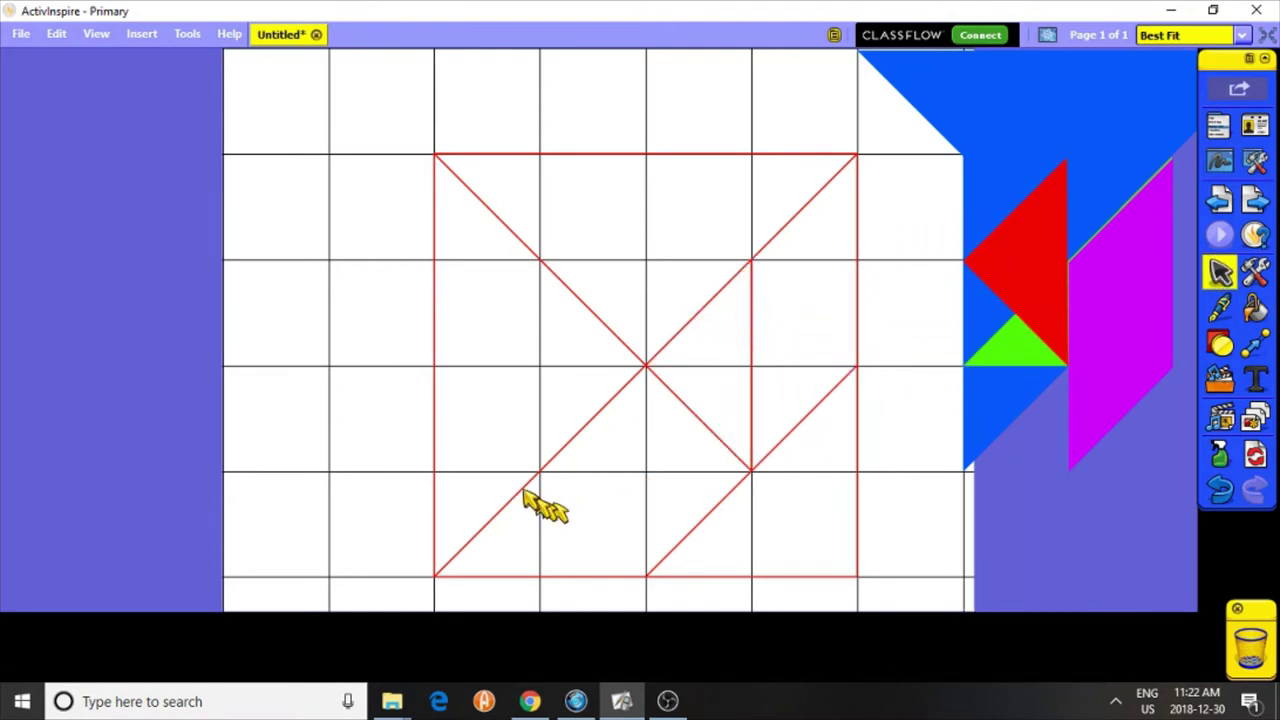
Step: Draw a straight red line from the middle of the long diagonal's lower half to the midpoint of the square's bottom edge
left_click(1219, 312)
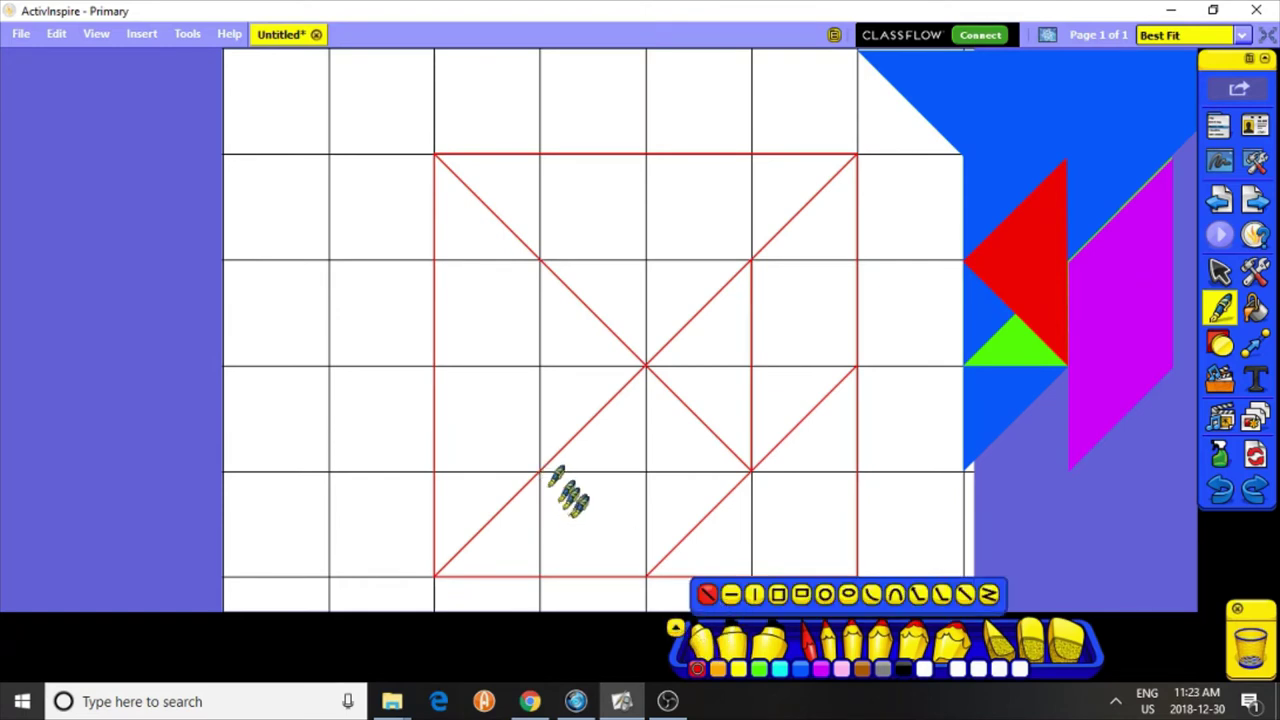
left_click_drag(540, 472, 646, 576)
key("ctrl+z")
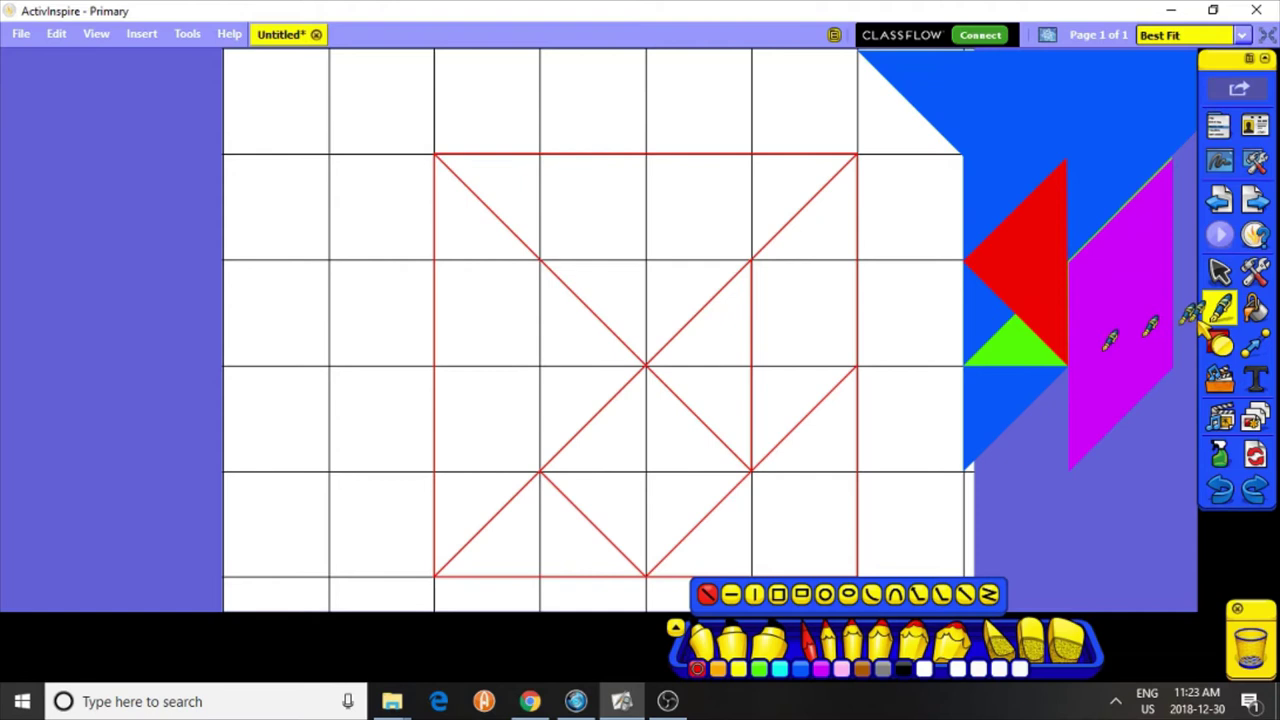
Step: Fill the small triangle in the square's lower-left corner red and move it onto the other pieces outside the square
left_click(1257, 312)
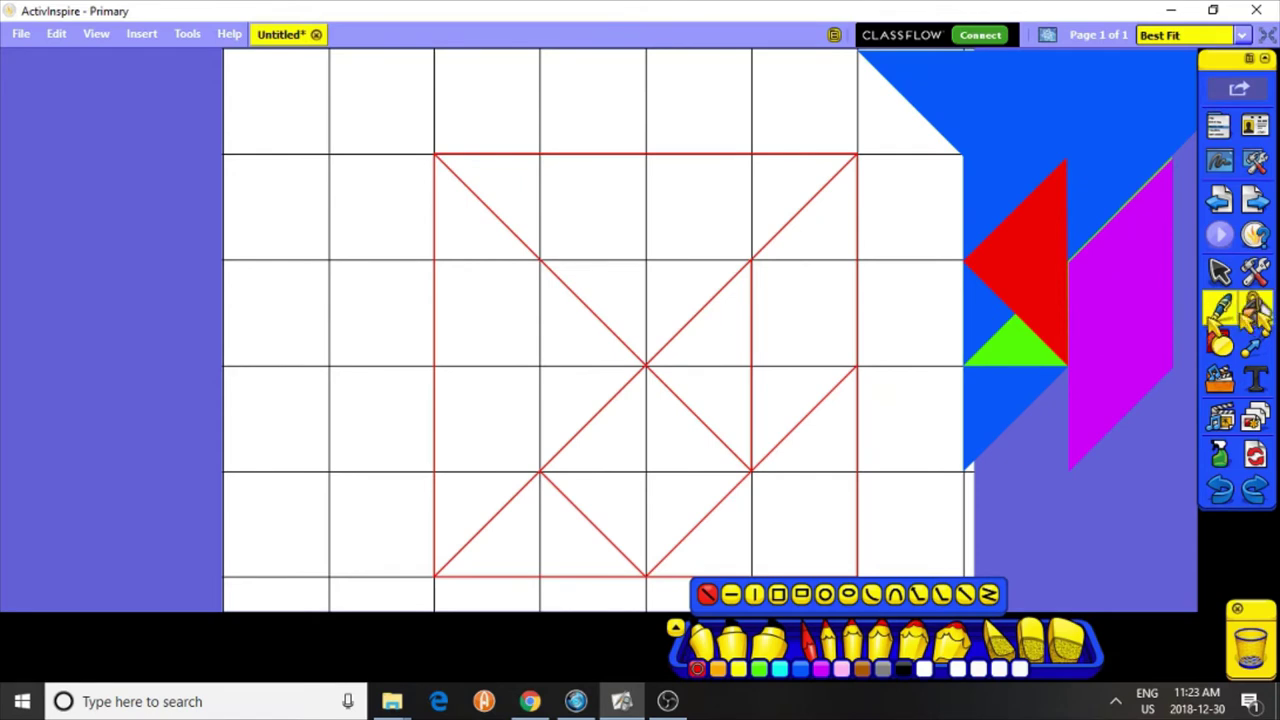
left_click(563, 532)
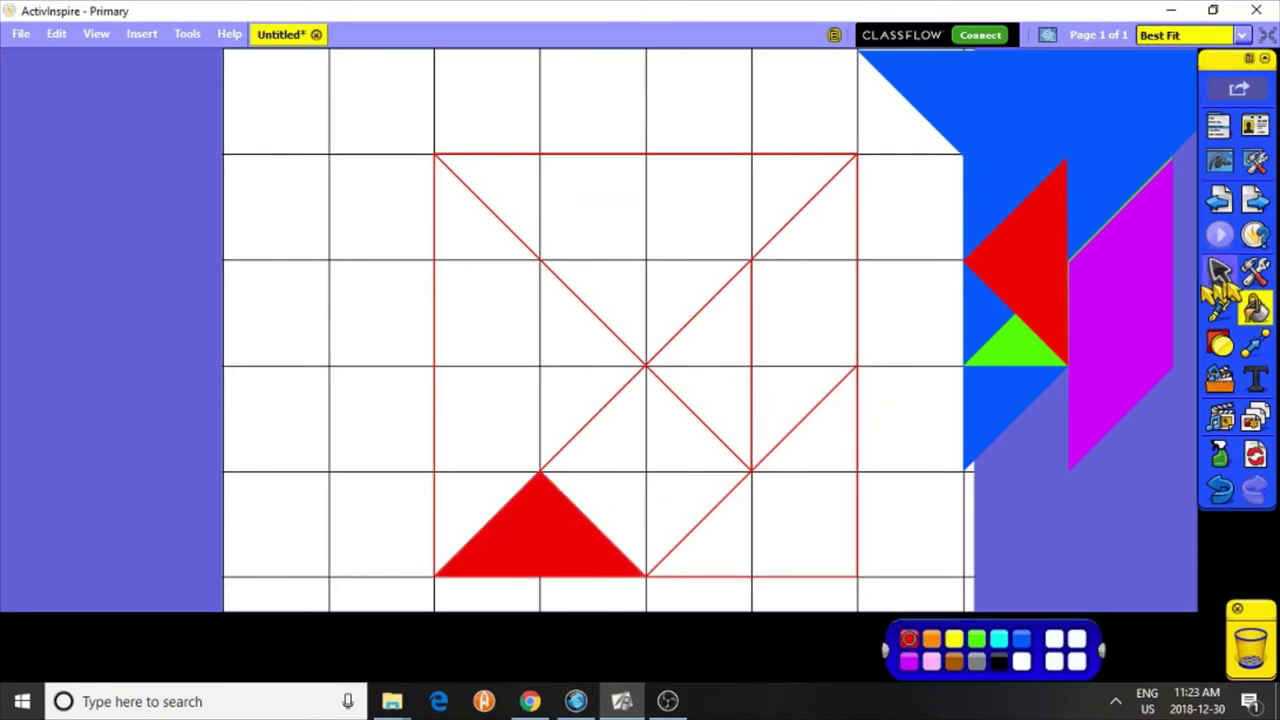
left_click(1219, 271)
left_click_drag(557, 528, 1057, 294)
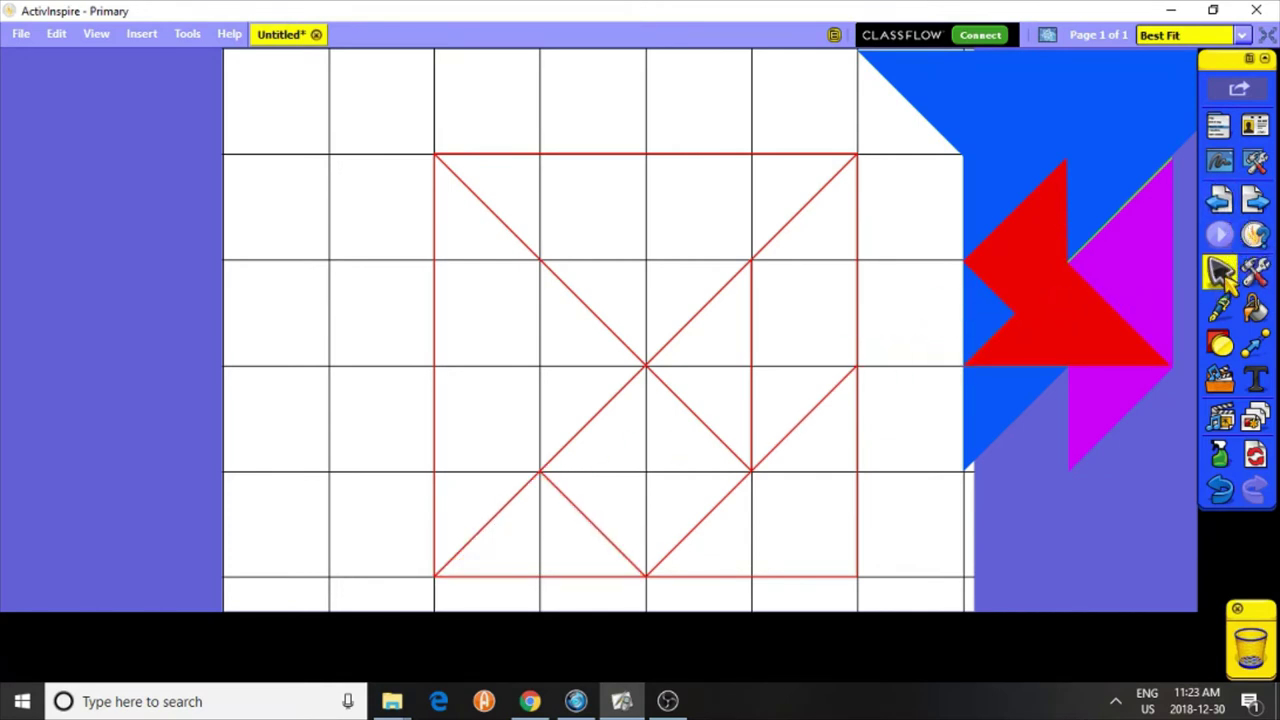
Step: Try to fill the tilted square below the centre yellow, and undo the fill
left_click(1255, 307)
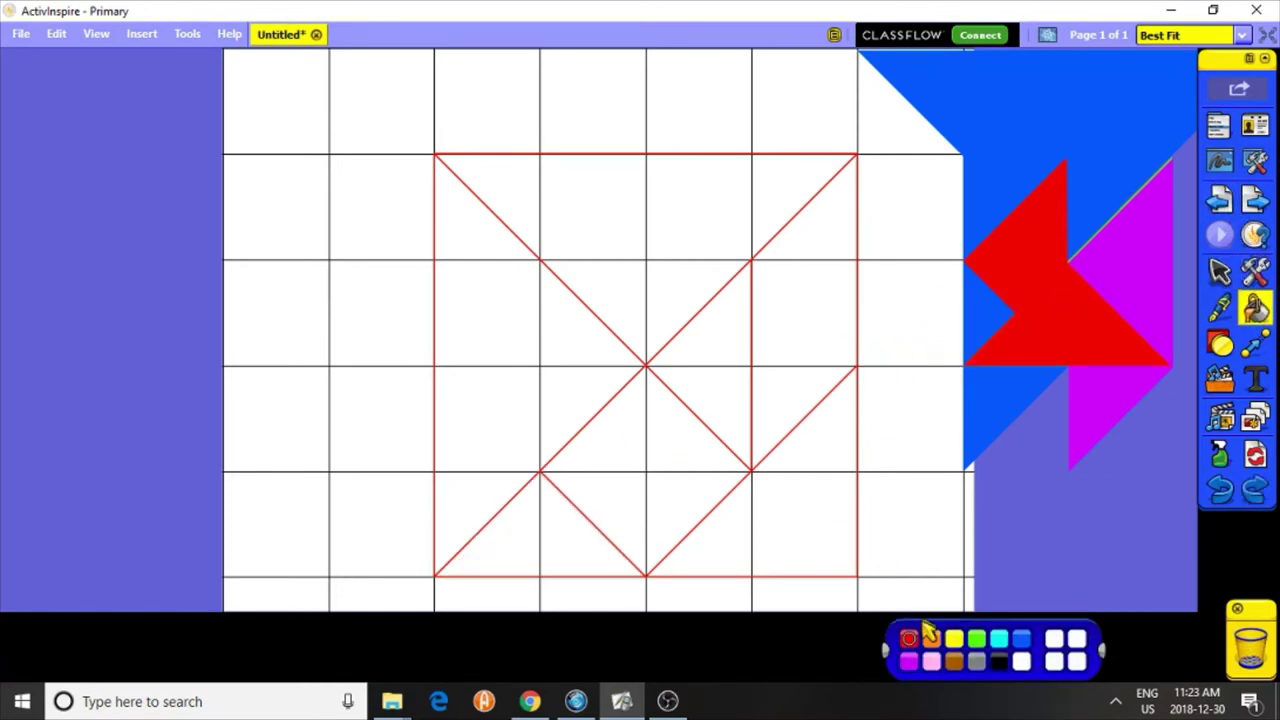
left_click(953, 640)
left_click(643, 460)
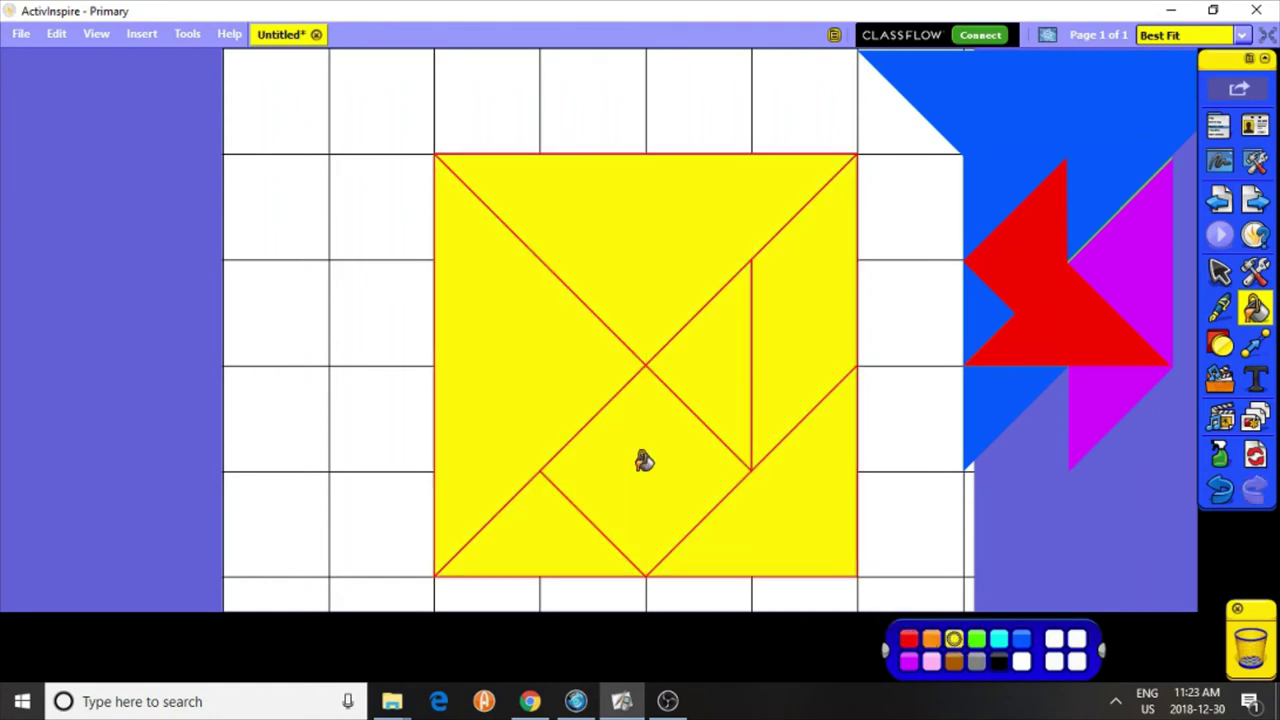
key("ctrl+z")
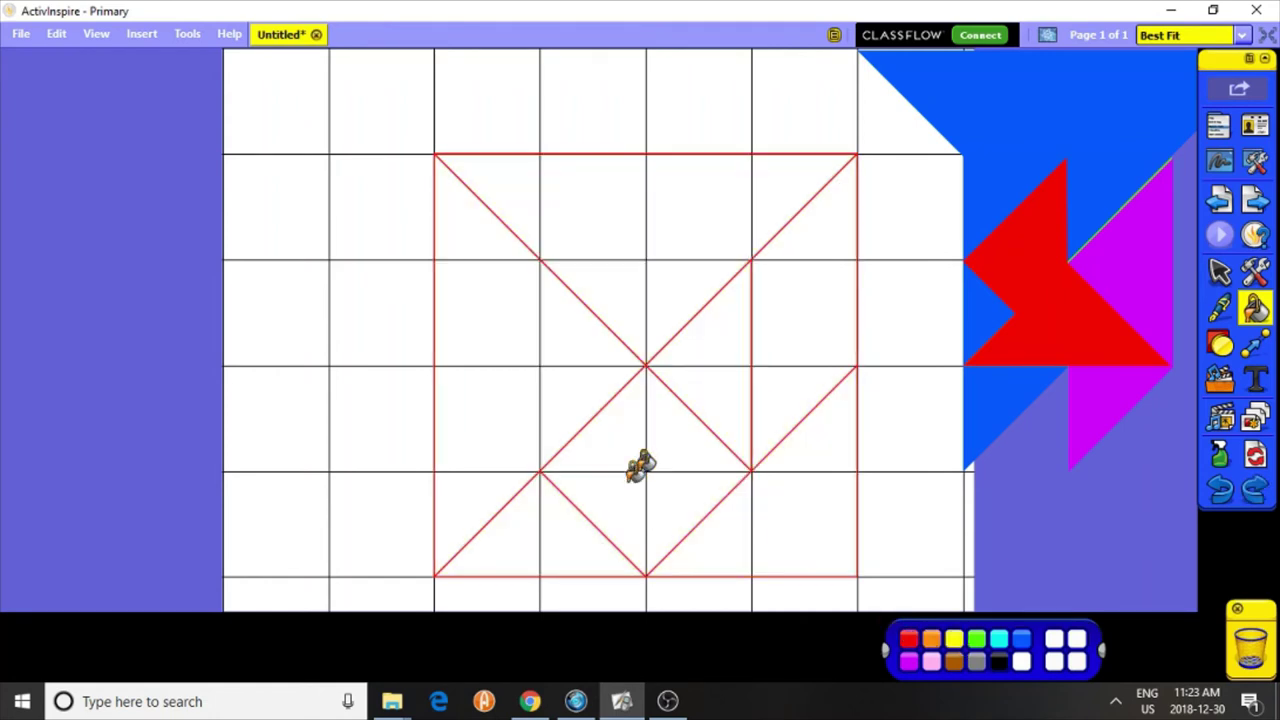
Step: Trace the outline of the tilted square below the centre with black connected straight lines
left_click(1219, 310)
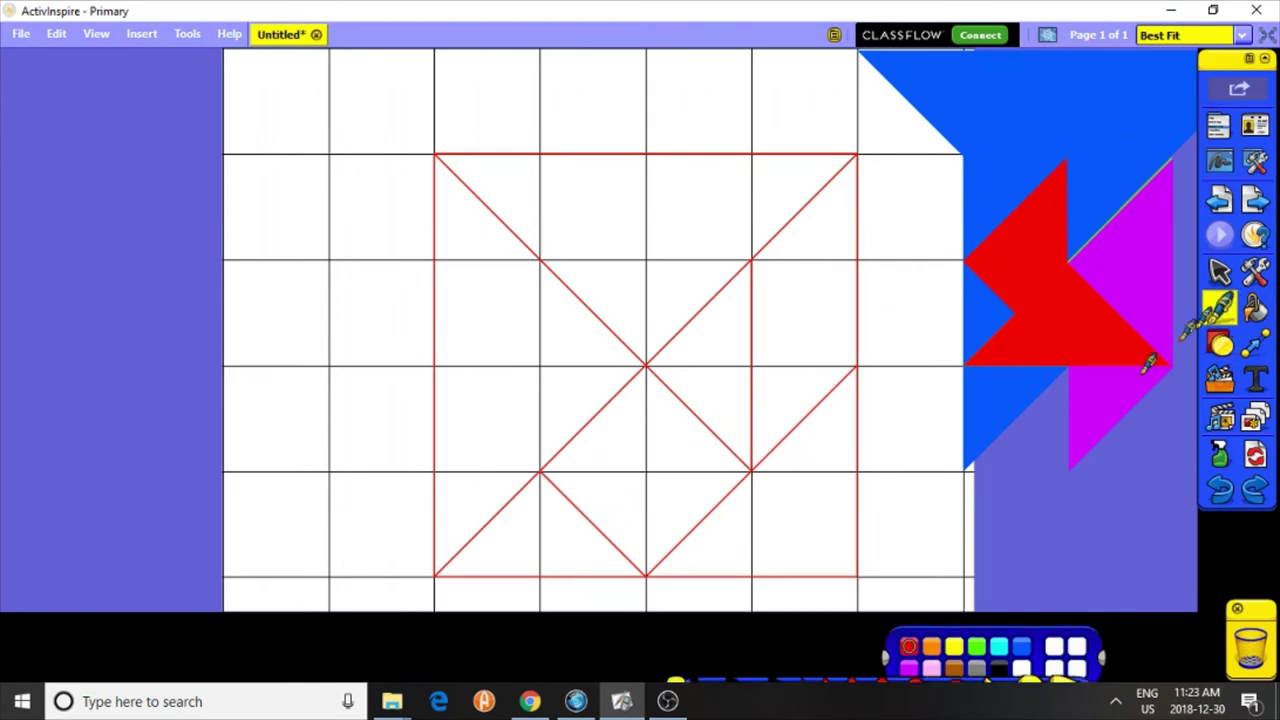
mouse_move(730, 655)
left_click(678, 628)
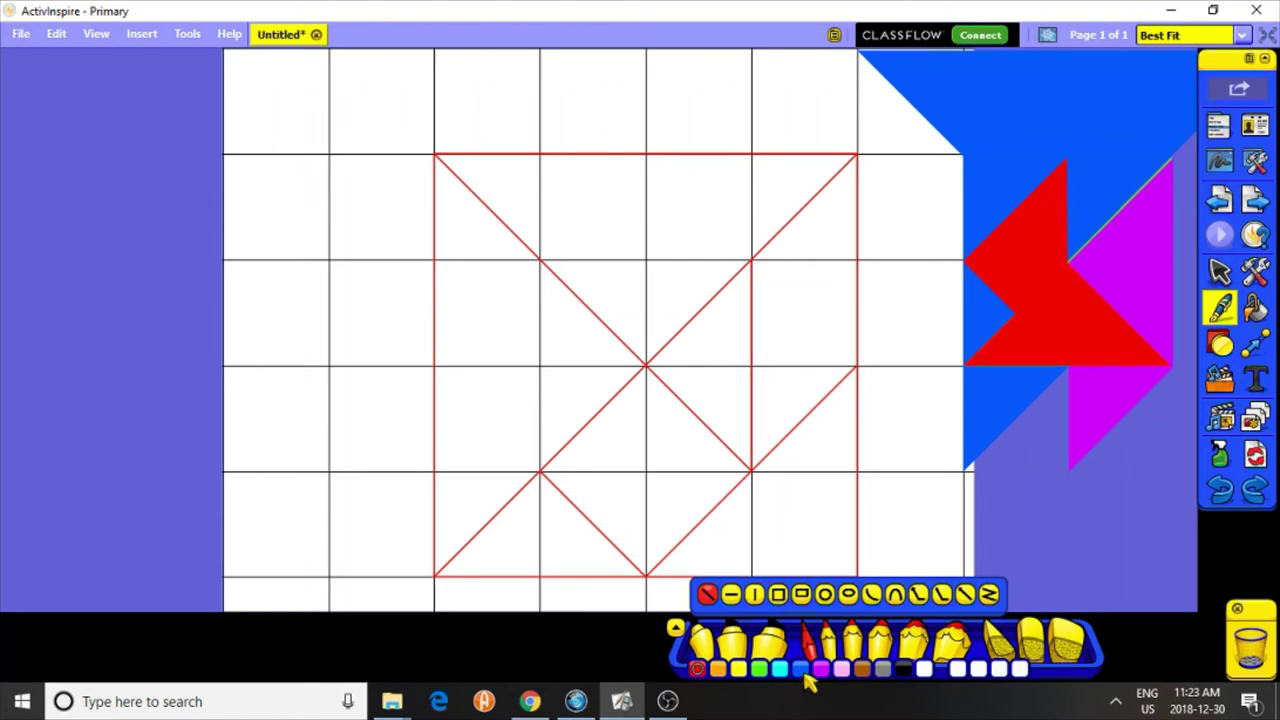
left_click(906, 668)
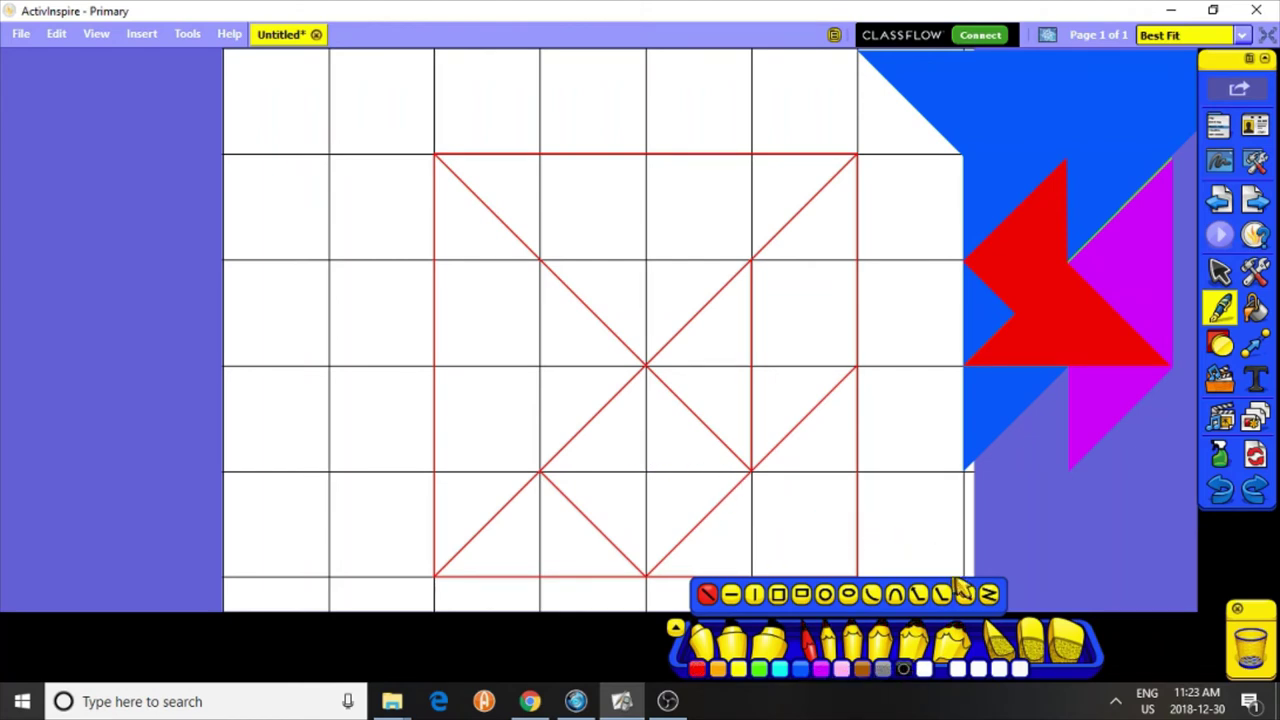
left_click(988, 595)
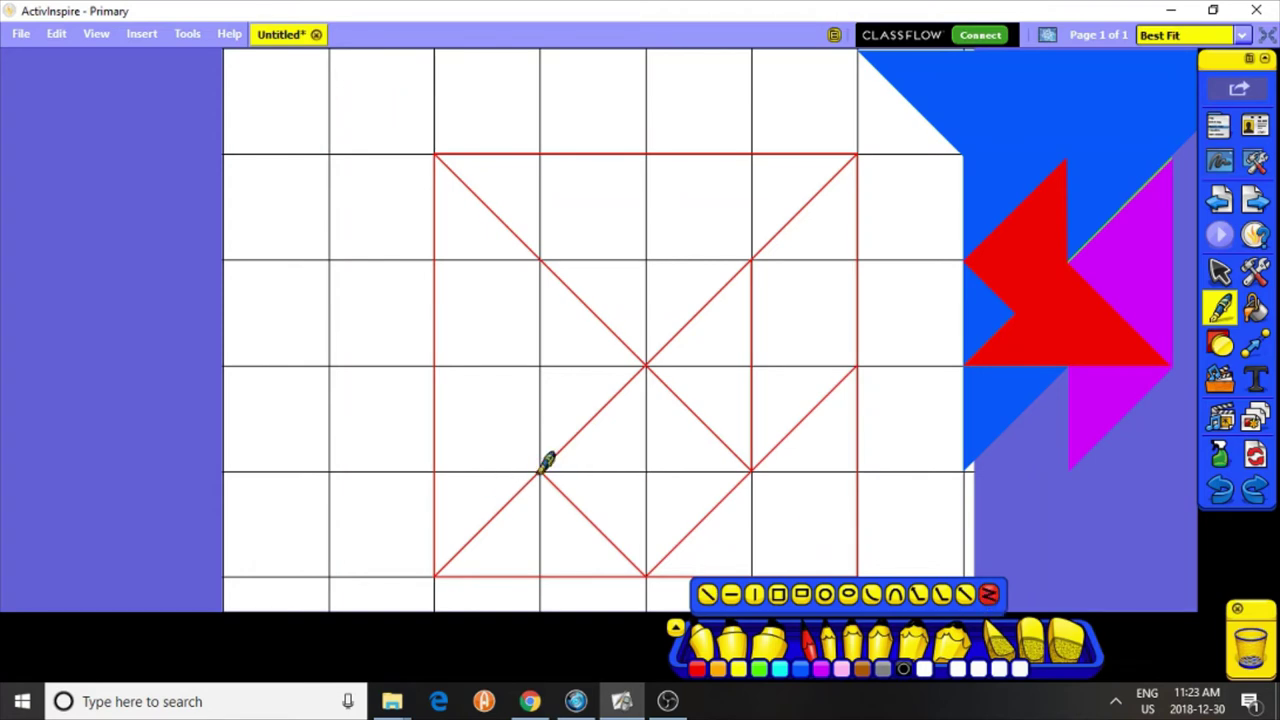
mouse_move(541, 470)
left_mouse_down()
mouse_move(647, 367)
mouse_move(751, 469)
mouse_move(648, 560)
left_mouse_up()
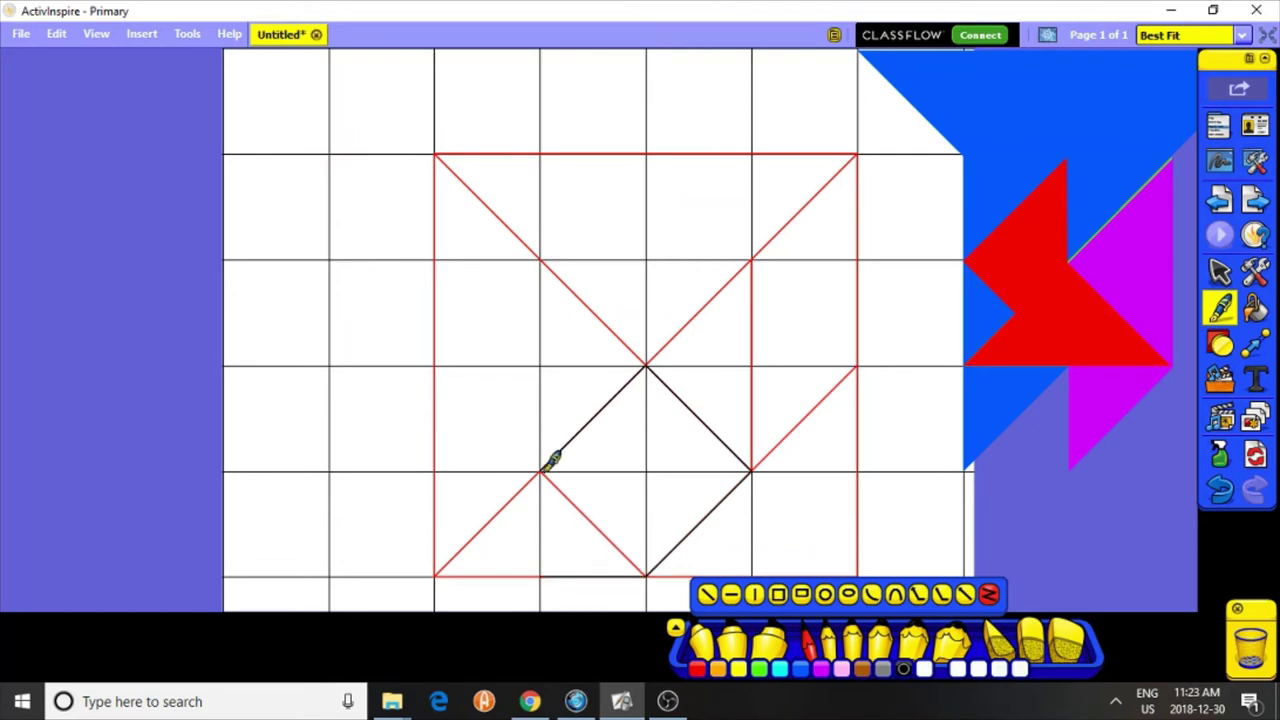
left_click_drag(551, 459, 545, 465)
Step: Fill the black-outlined tilted square yellow and move the yellow piece onto the other pieces outside the square
left_click(1256, 311)
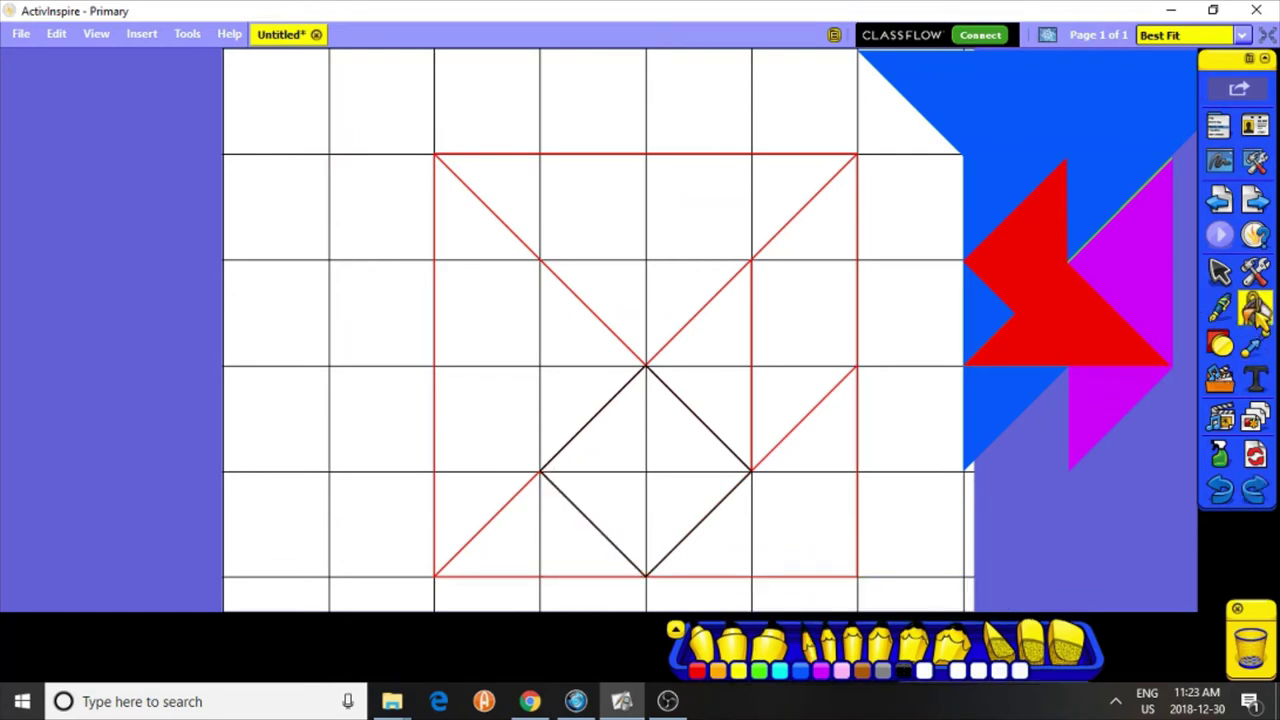
left_click(954, 639)
left_click(647, 456)
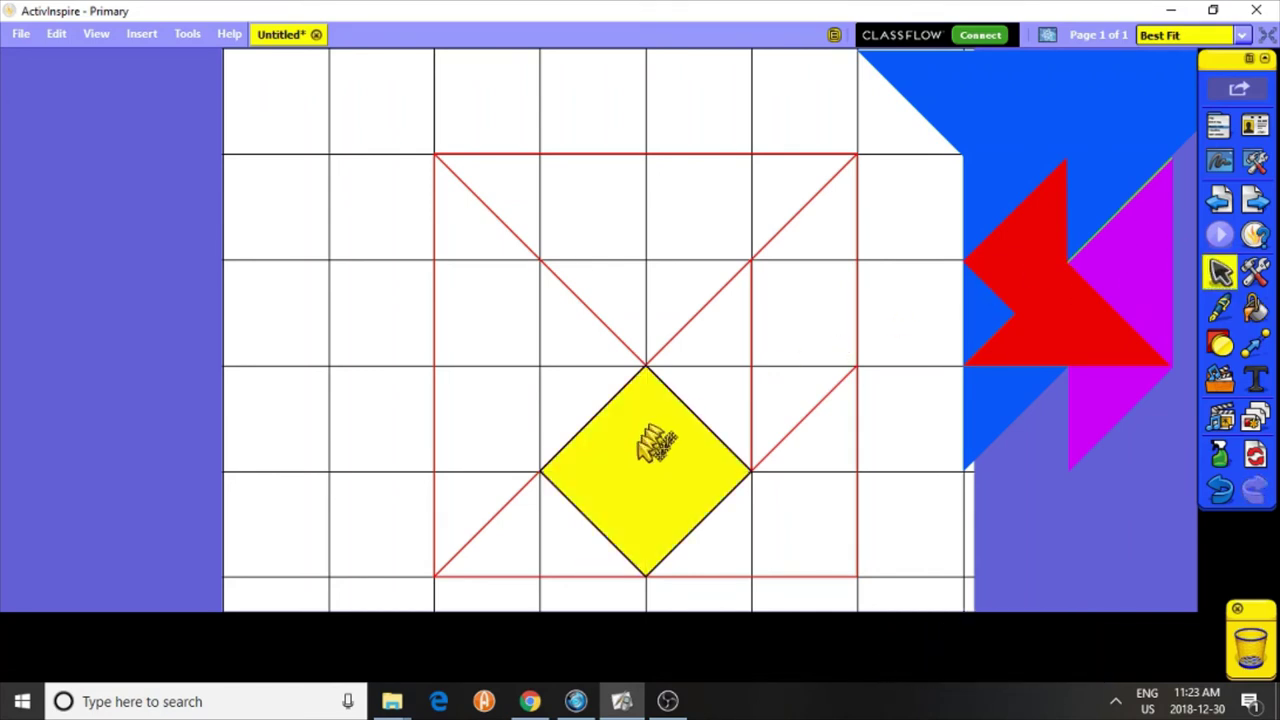
left_click_drag(655, 445, 1063, 260)
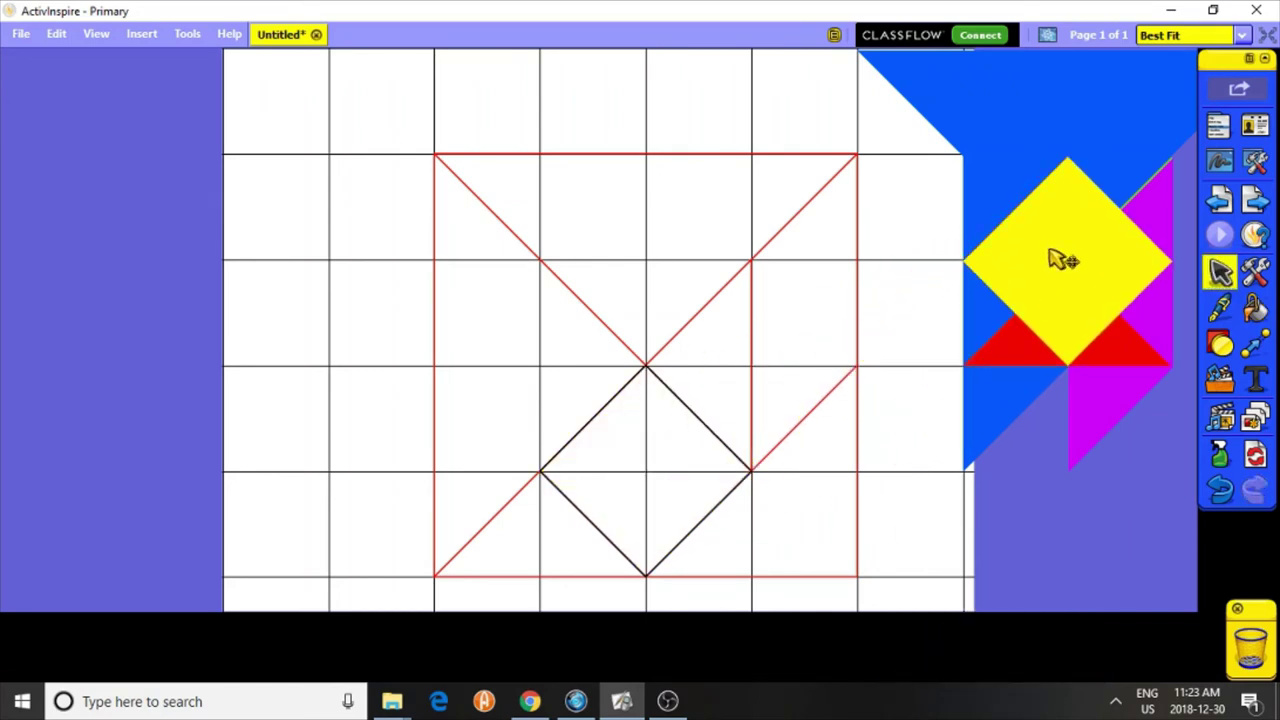
Step: Try to select and delete all the drawn outlines of the square together, and undo the deletion
left_click_drag(382, 101, 700, 505)
left_click_drag(743, 543, 396, 340)
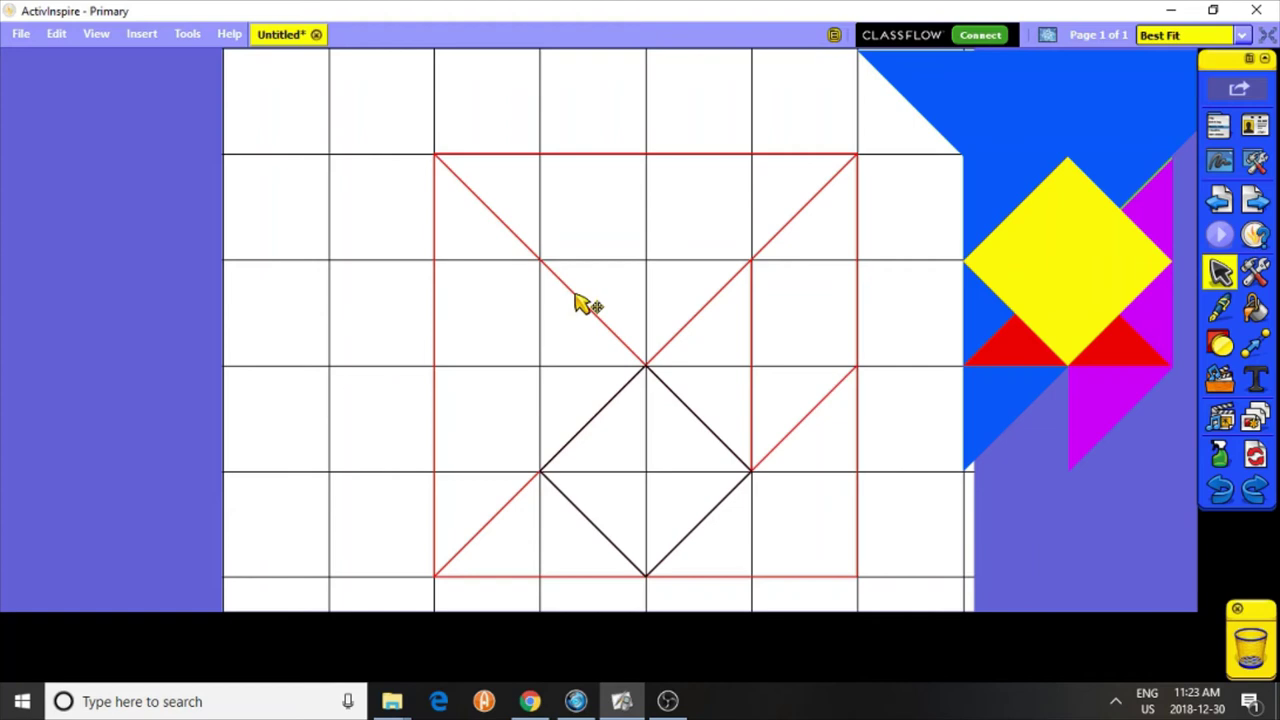
left_click_drag(392, 129, 866, 598)
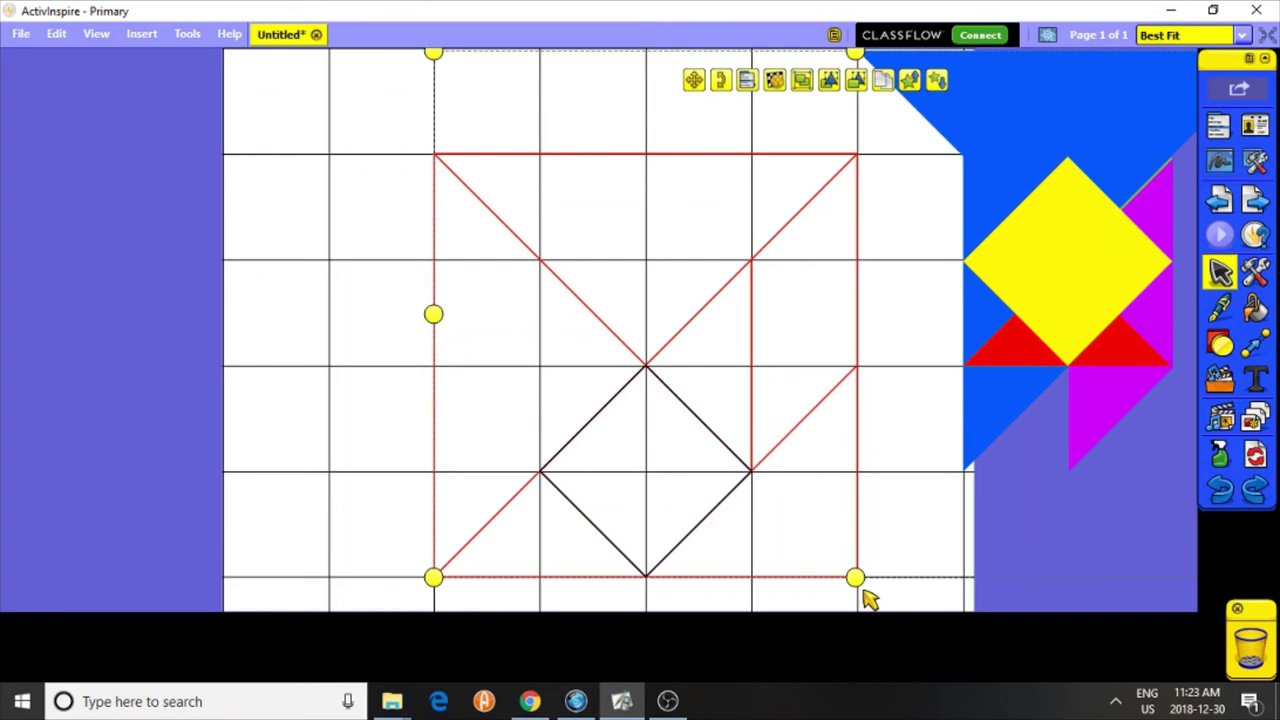
key("Delete")
key("ctrl+z")
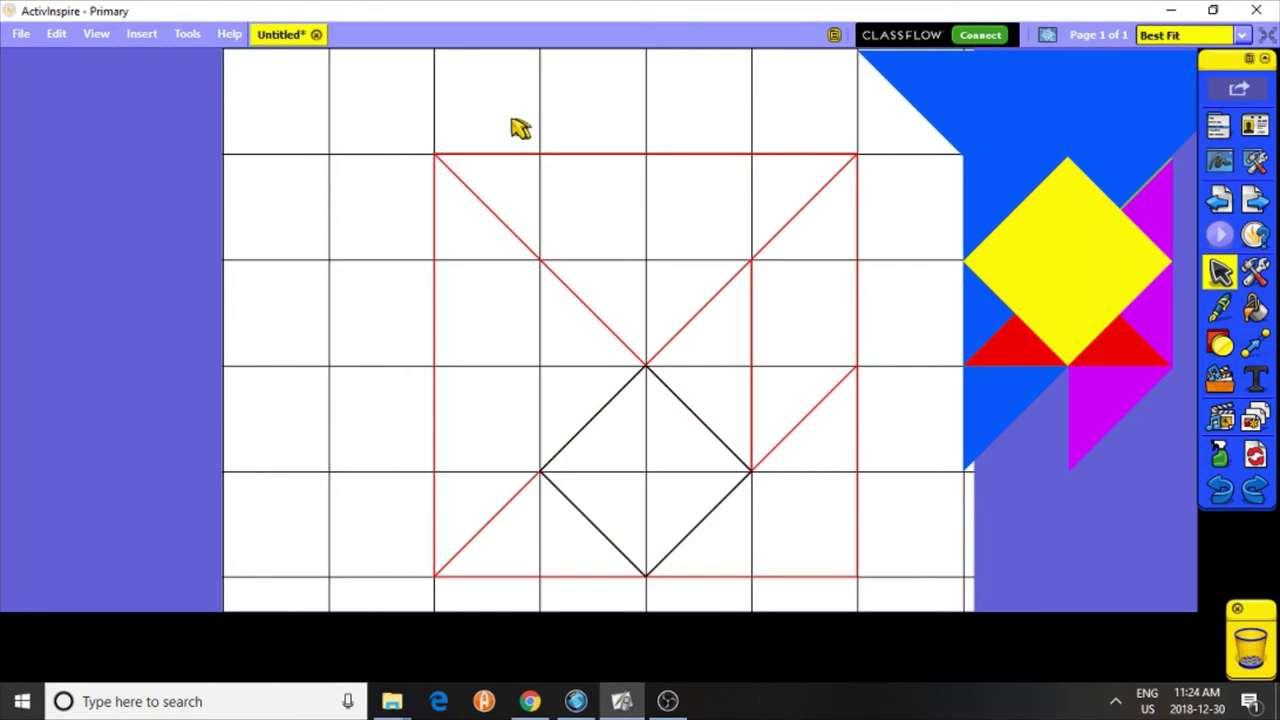
Step: Delete the red square with its dividing lines and the black tilted outline, leaving only the coloured pieces
left_click_drag(515, 120, 478, 620)
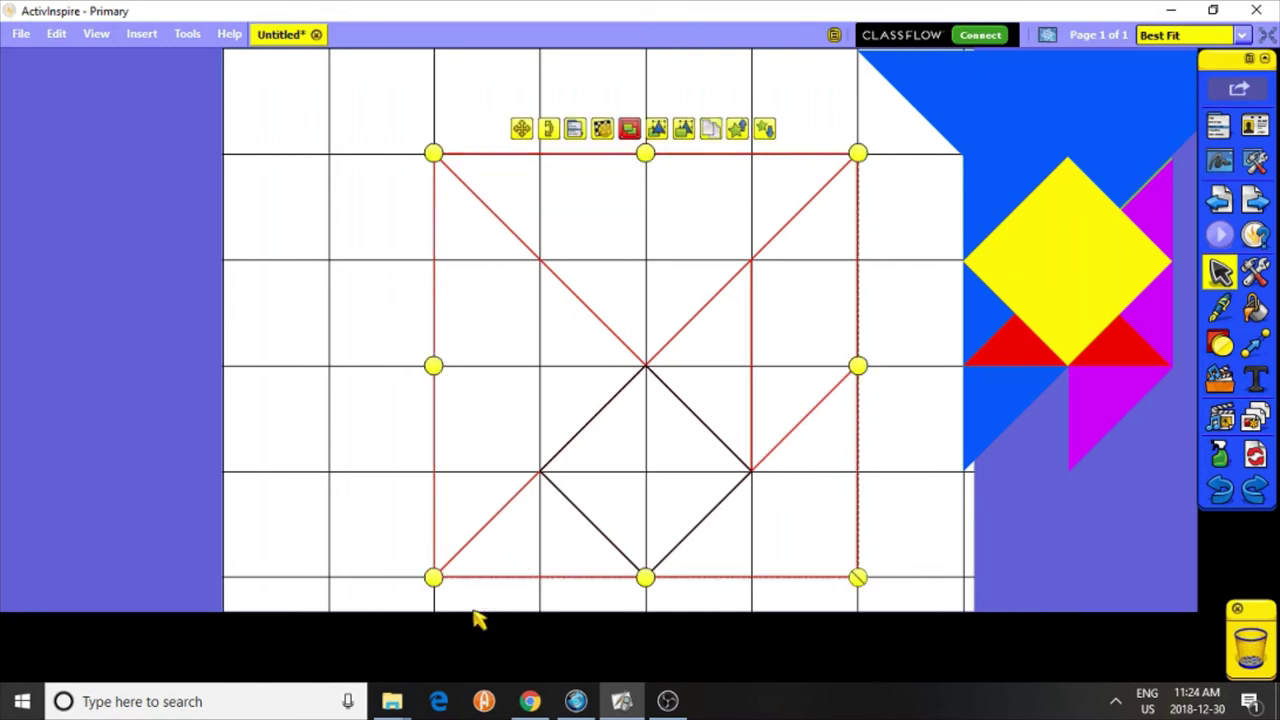
key("Delete")
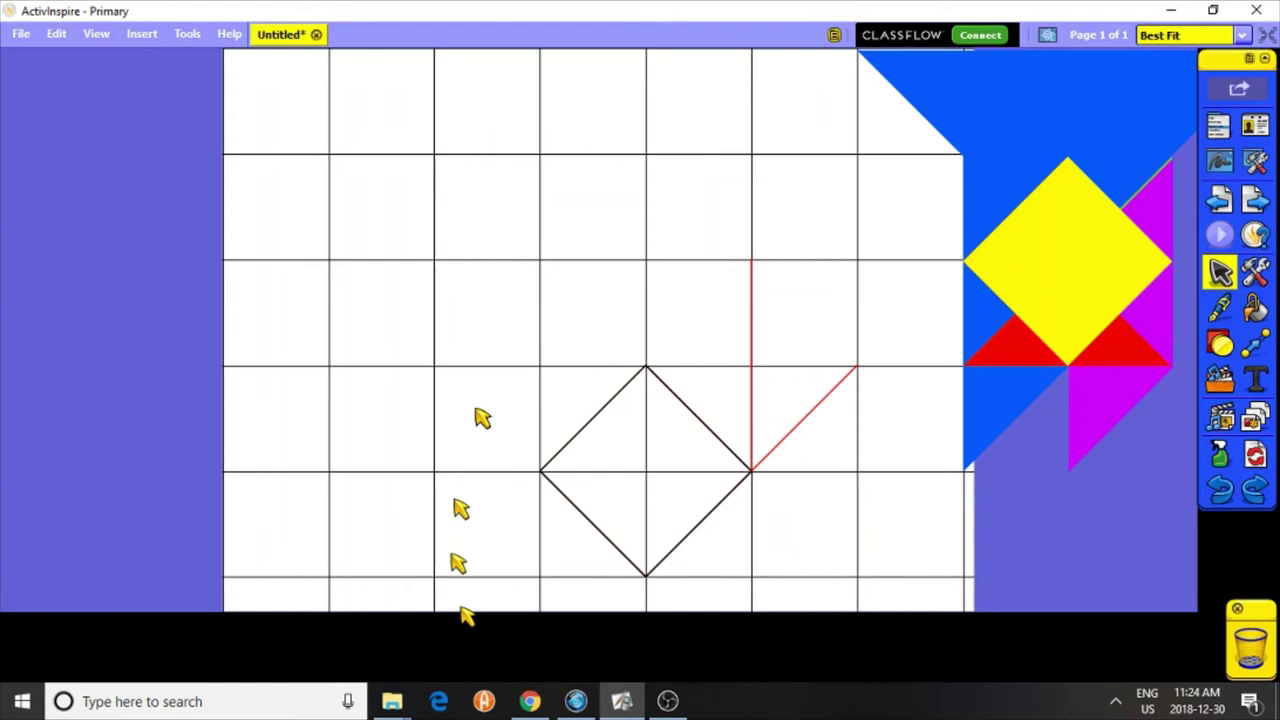
left_click_drag(559, 277, 787, 584)
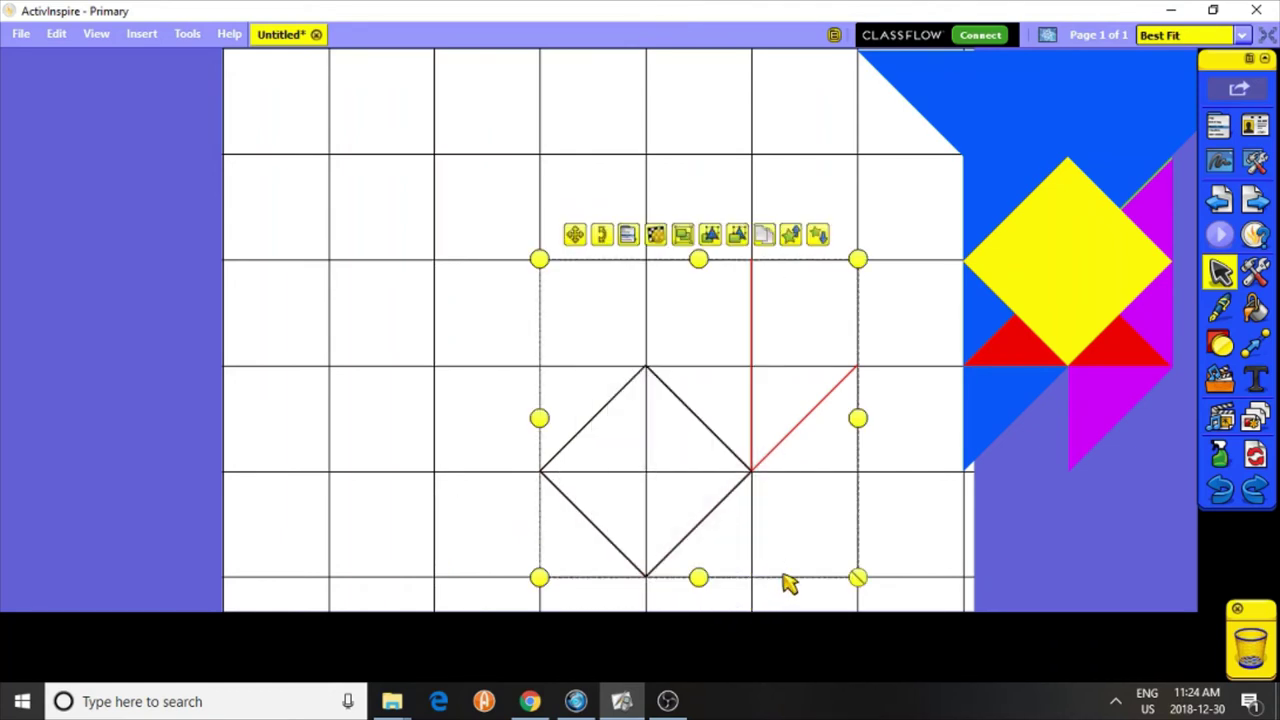
key("Delete")
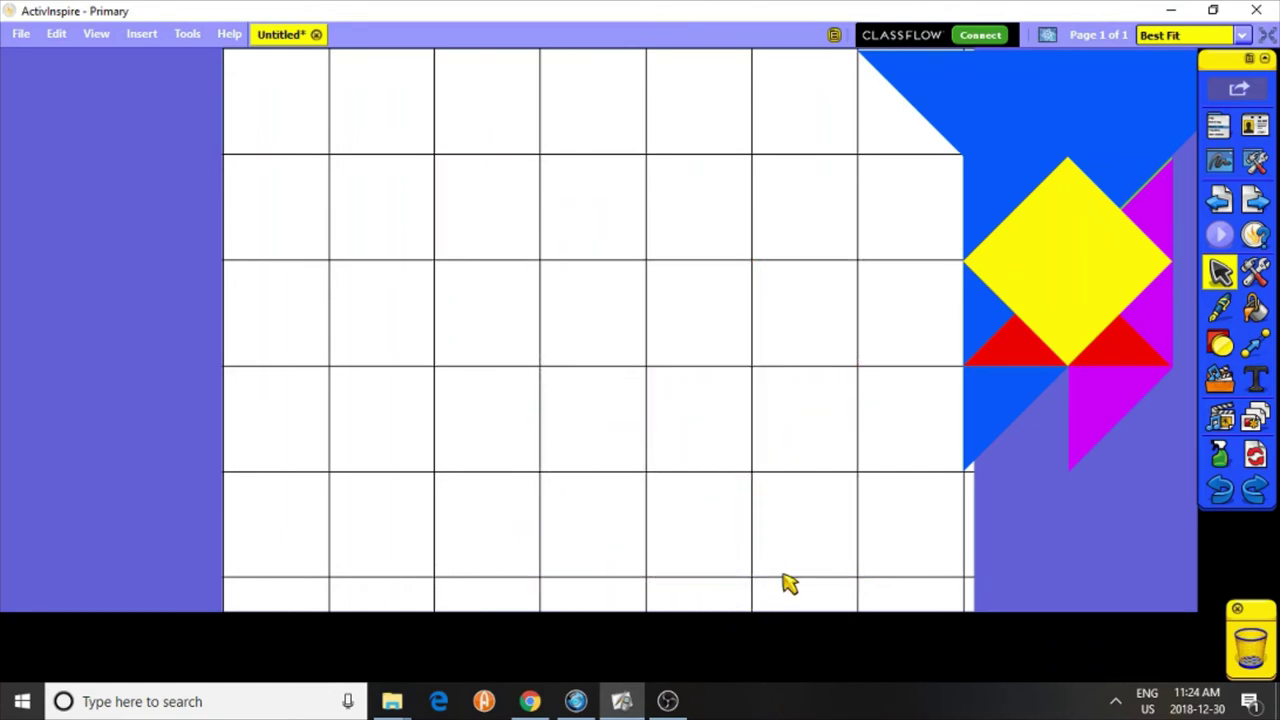
Step: Hide the grid and turn off snapping in the Grid Designer
right_click(295, 122)
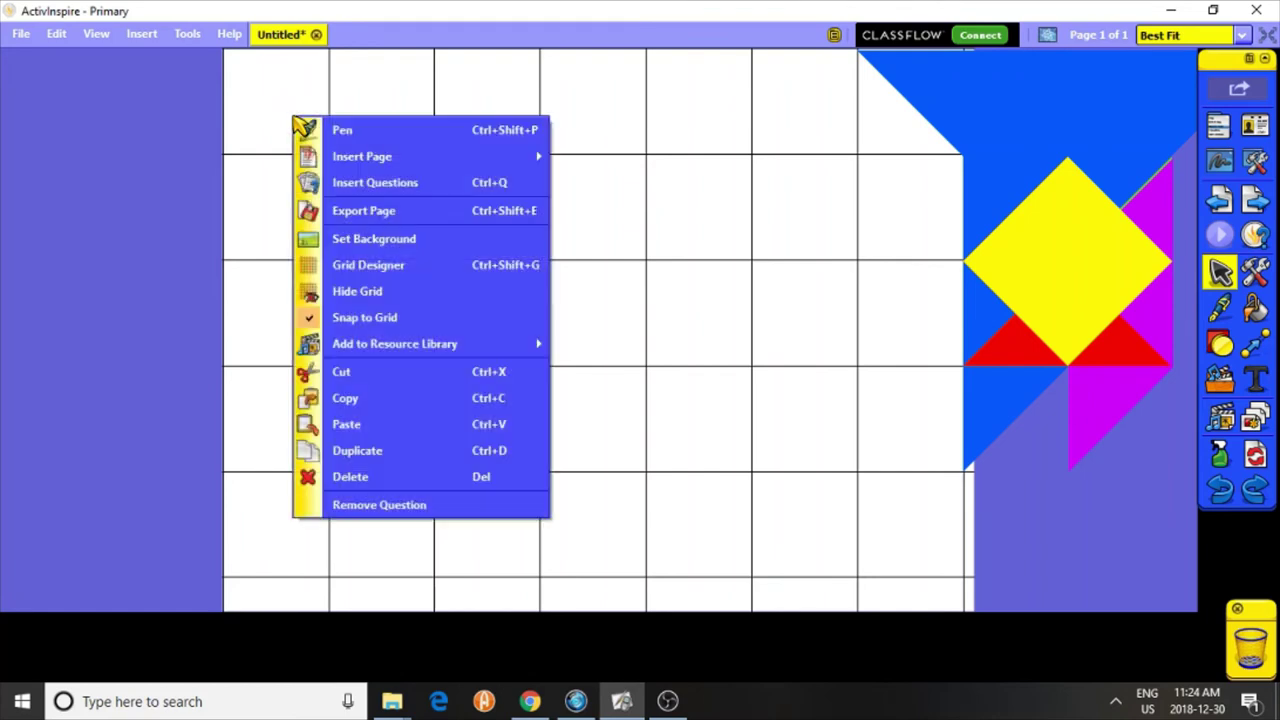
left_click(345, 270)
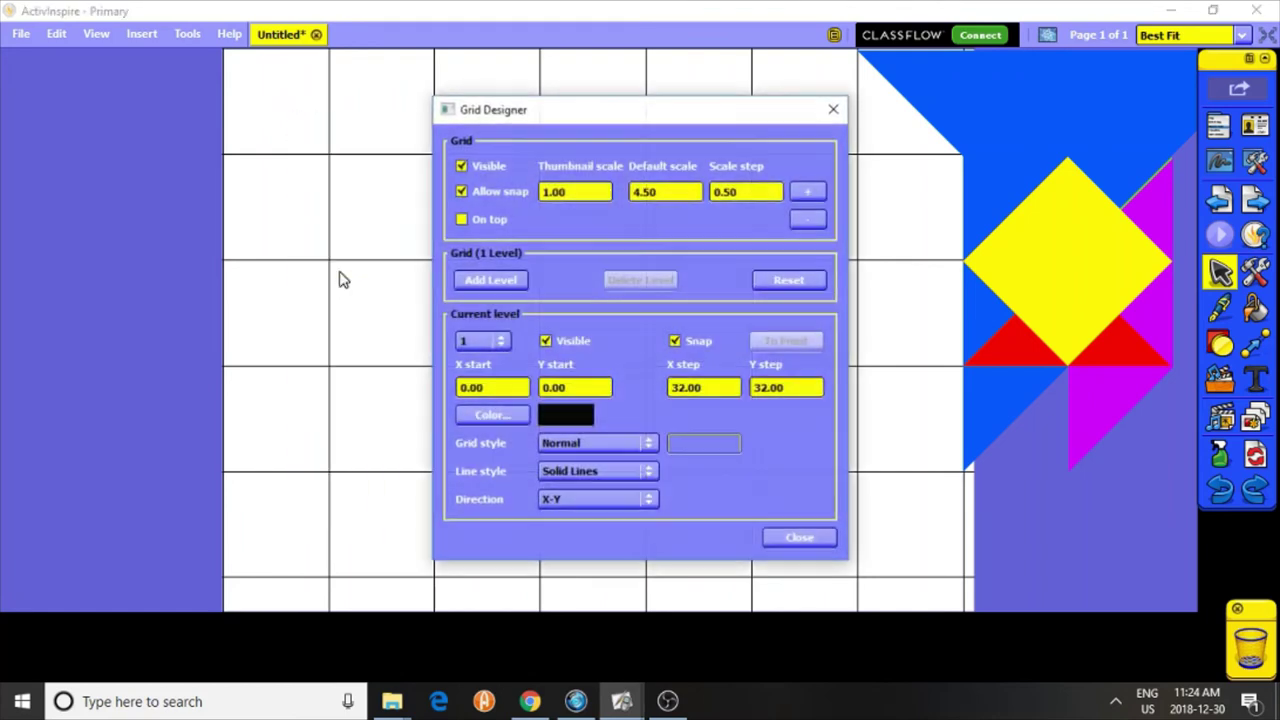
left_click(461, 166)
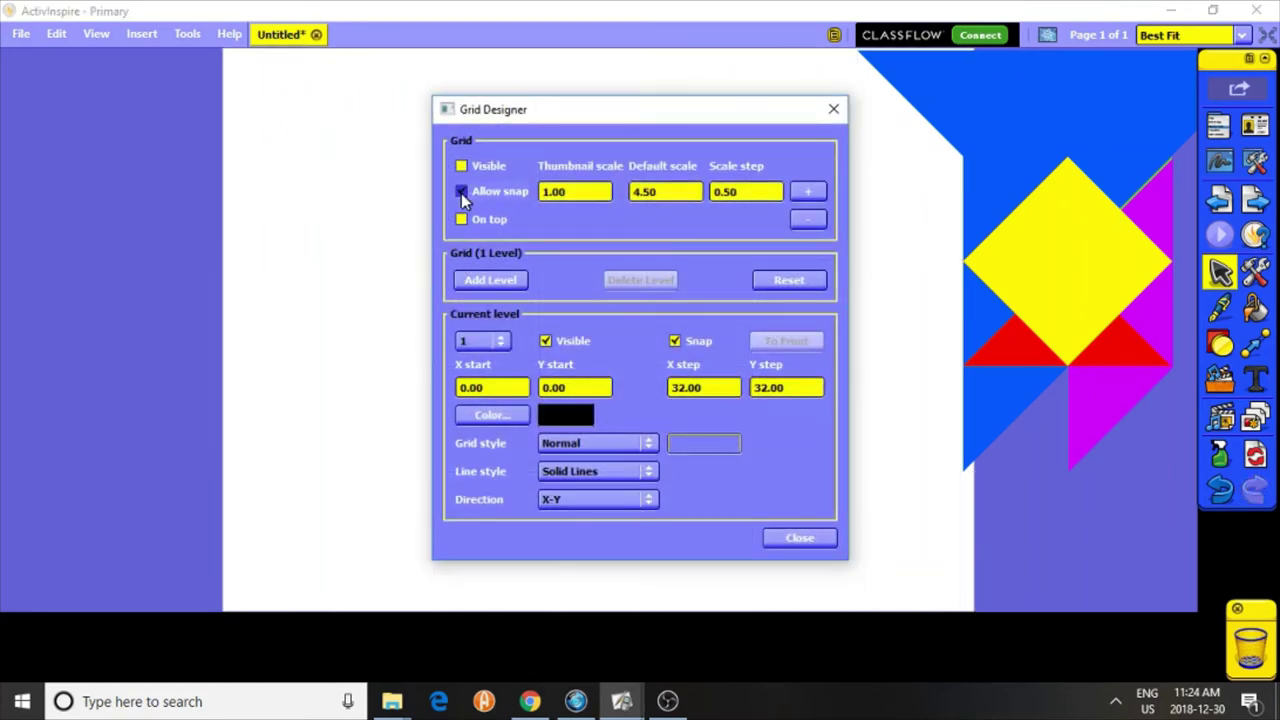
left_click(834, 108)
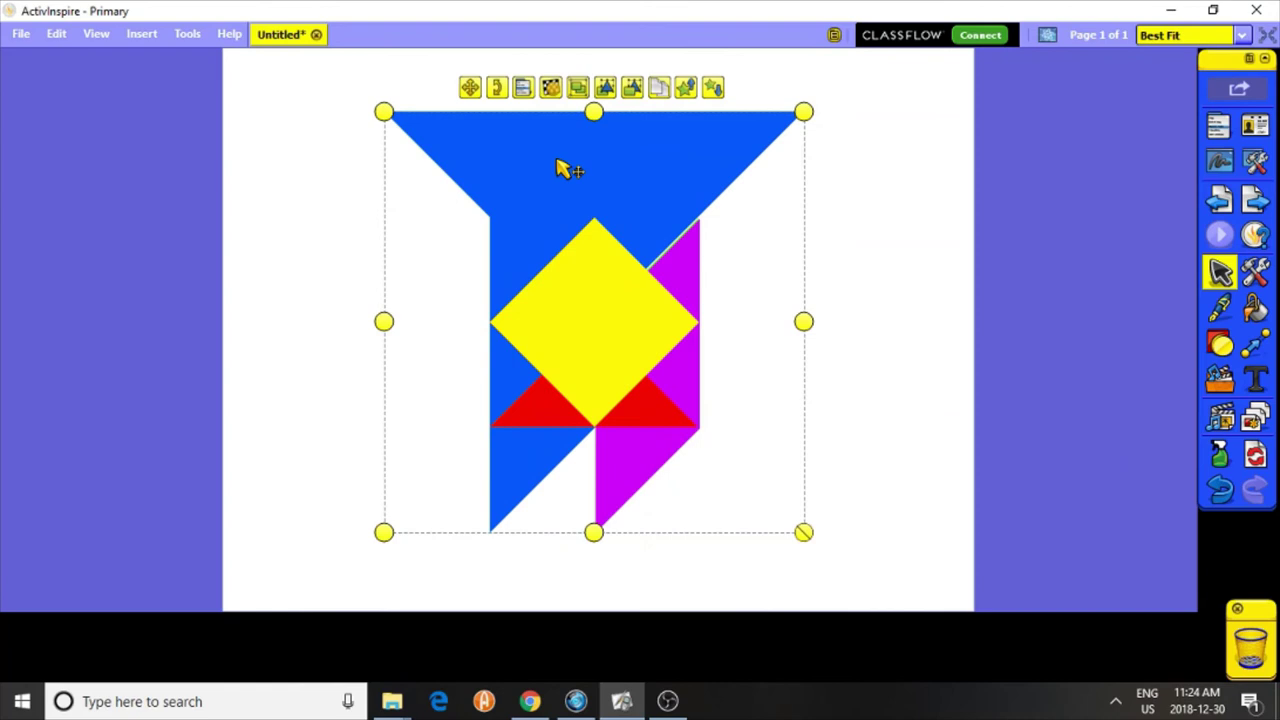
Step: Deselect the group of pieces and shift the two large blue triangles individually to new positions on the page
left_click(903, 209)
left_click_drag(672, 152, 817, 160)
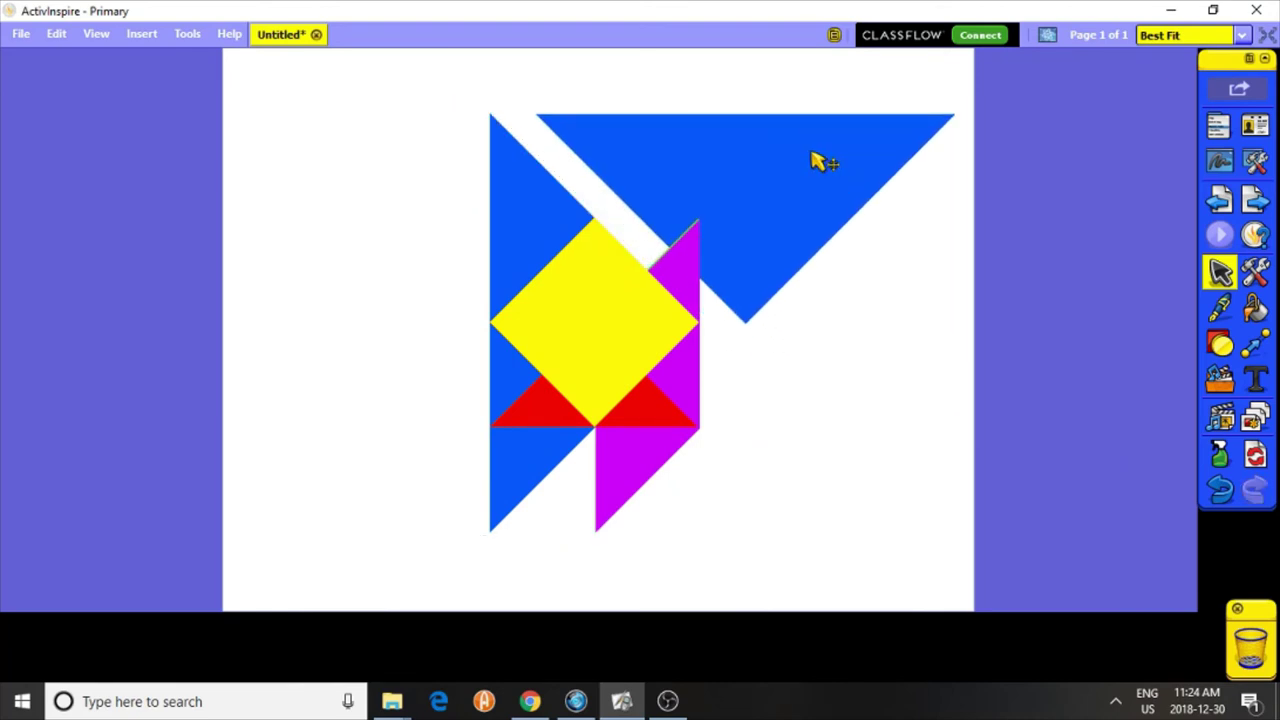
mouse_move(545, 200)
left_mouse_down()
mouse_move(475, 209)
mouse_move(606, 200)
mouse_move(560, 200)
left_mouse_up()
left_click_drag(648, 185, 610, 194)
Step: Select all the coloured pieces together and set their Can Size restrictor to No in the Property Browser
left_click_drag(405, 81, 938, 602)
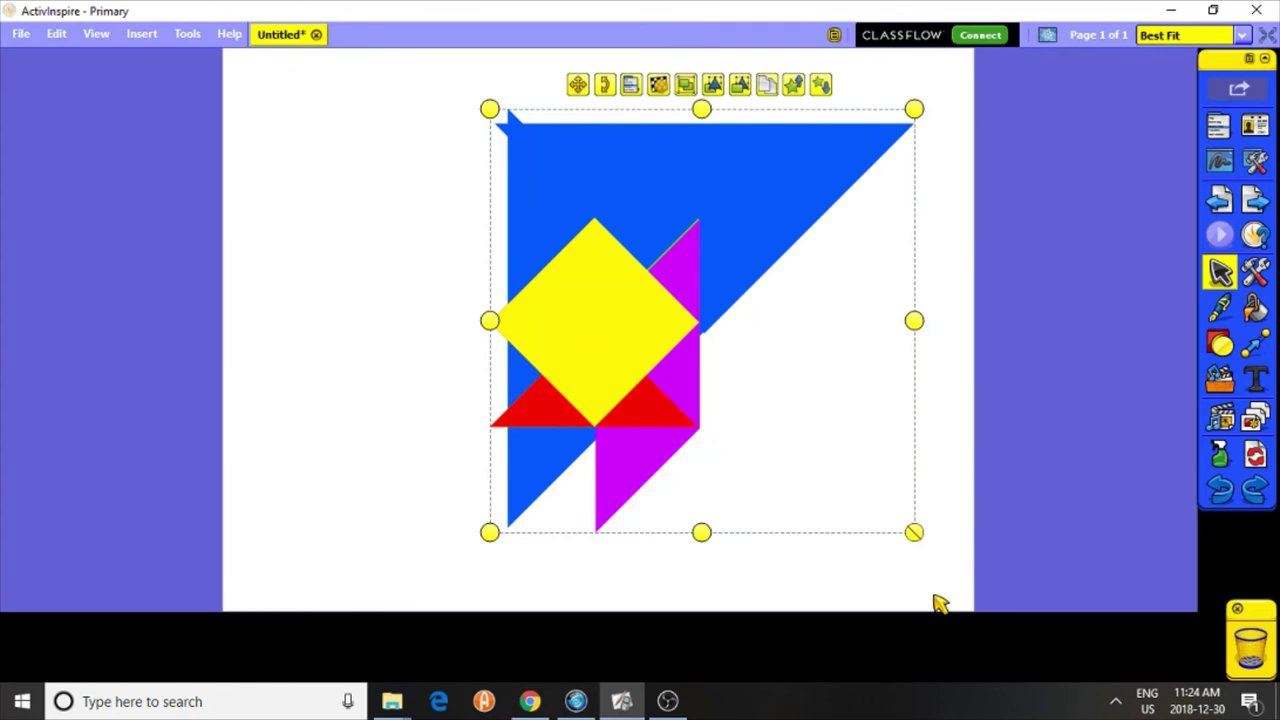
key("ctrl+b")
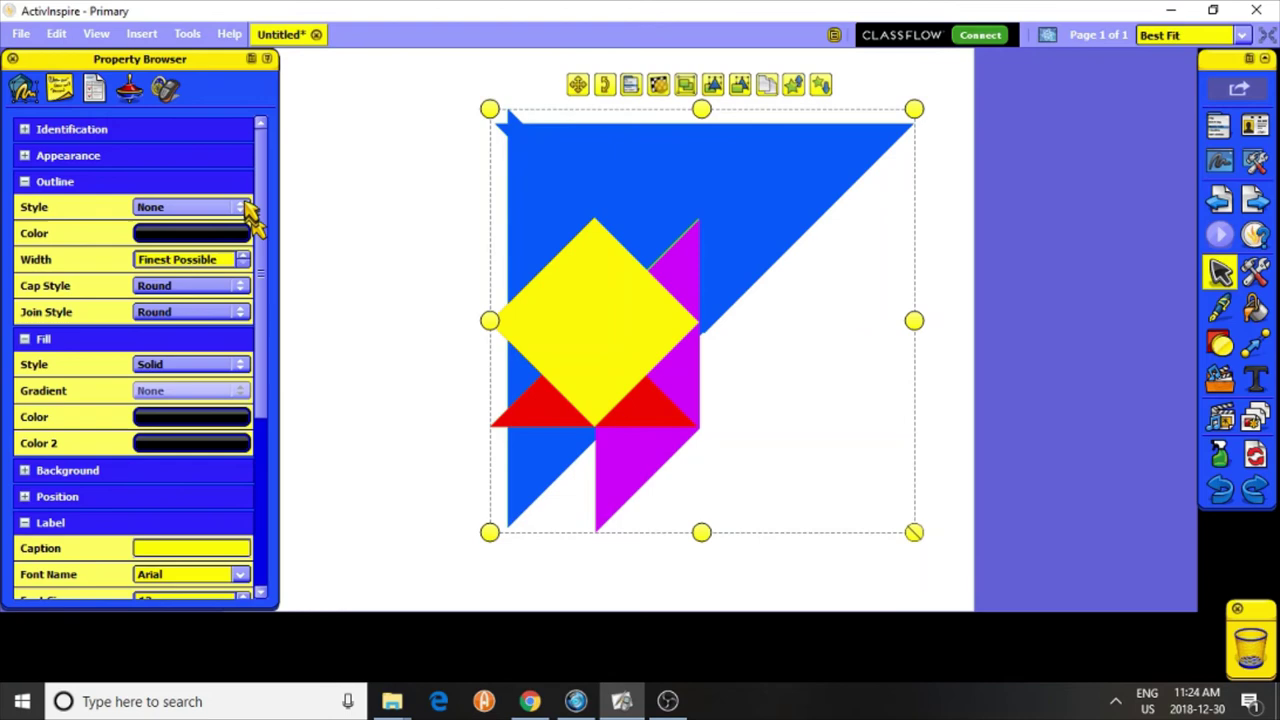
left_click_drag(264, 205, 265, 394)
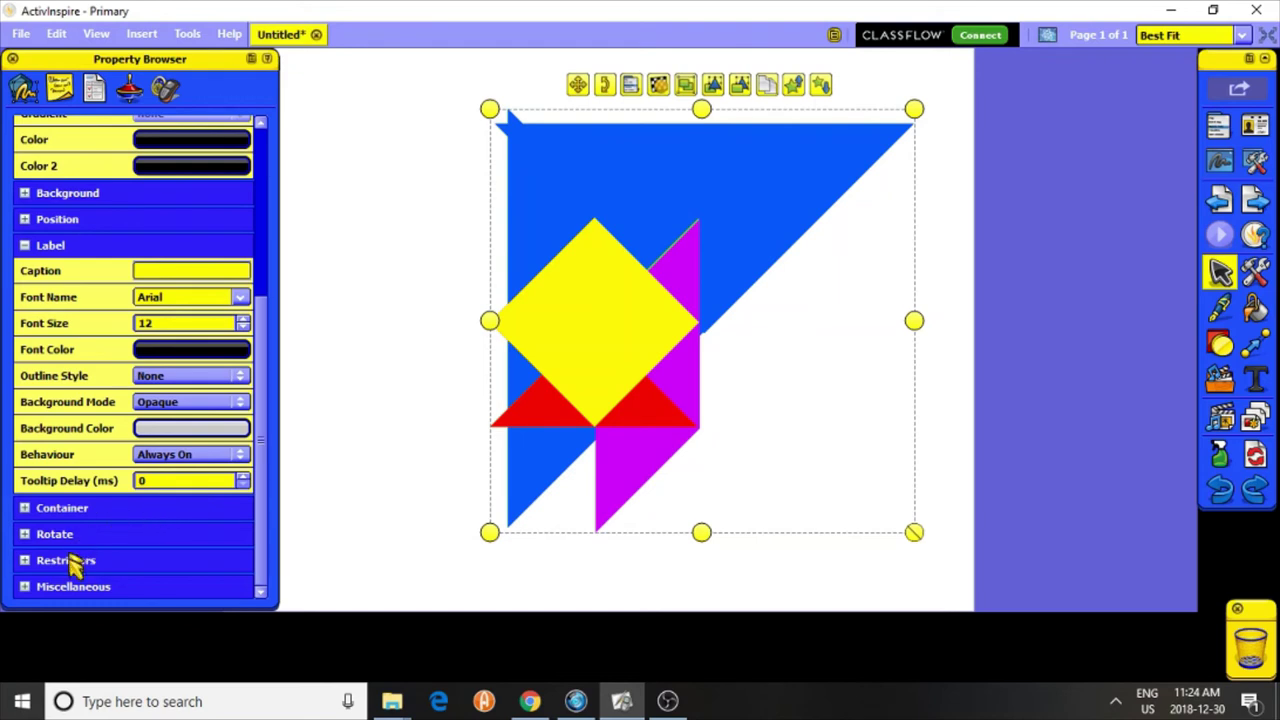
left_click(26, 562)
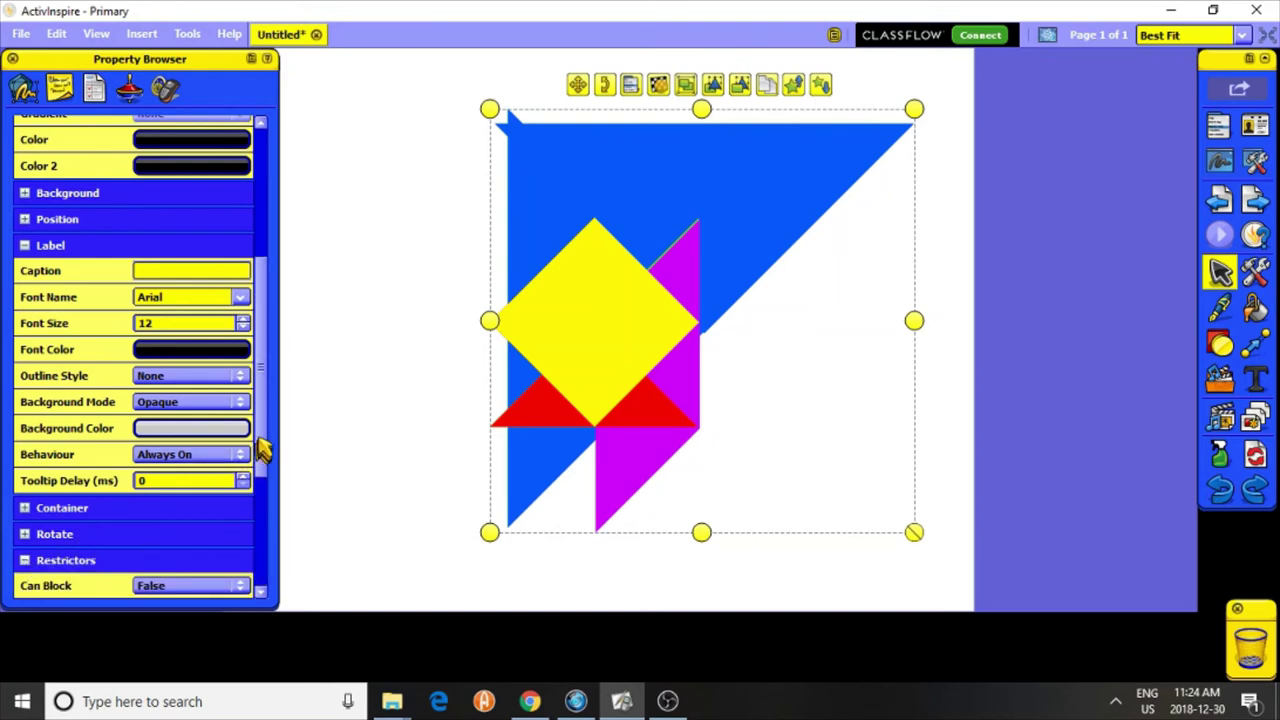
scroll(265, 440, "down", 1)
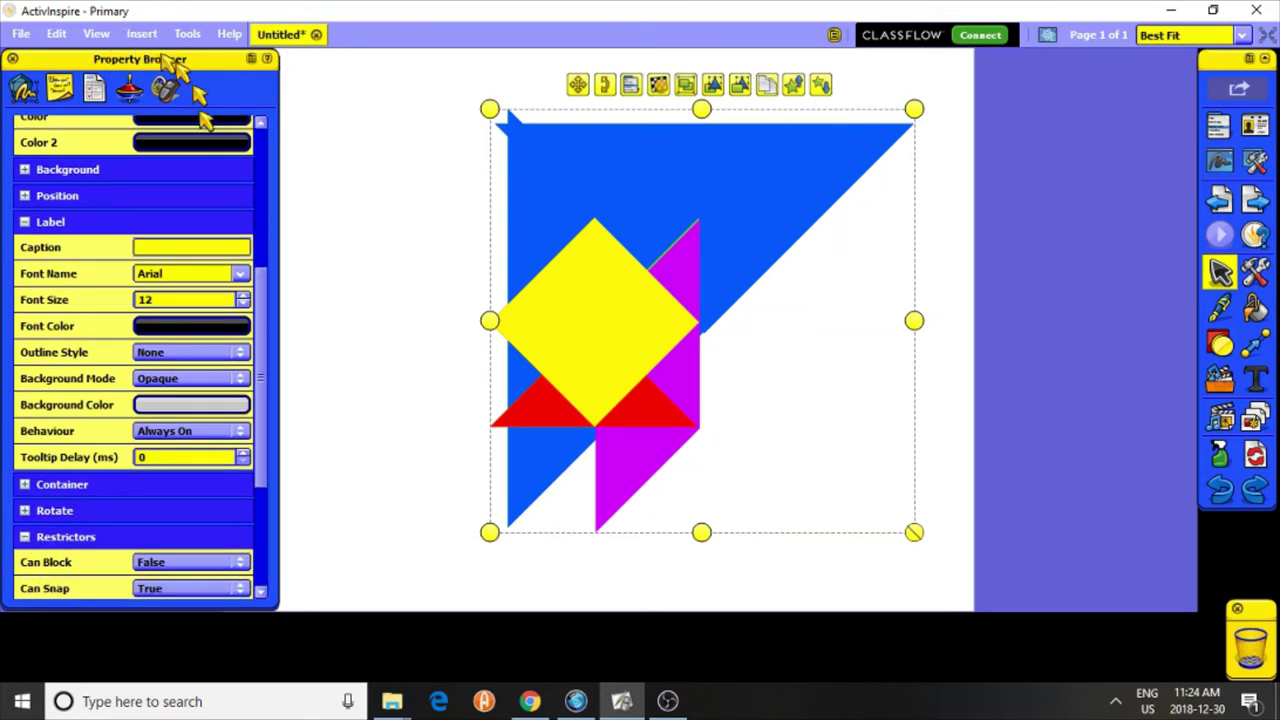
scroll(260, 368, "down", 6)
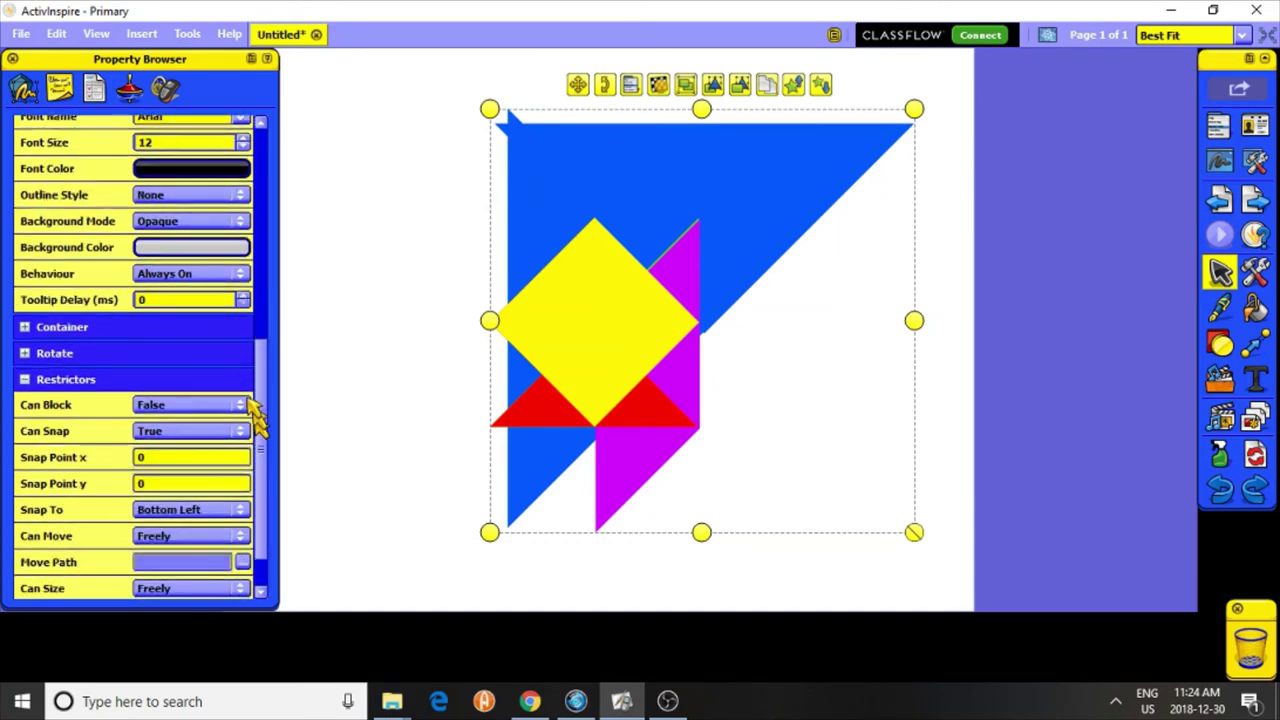
left_click_drag(266, 382, 265, 405)
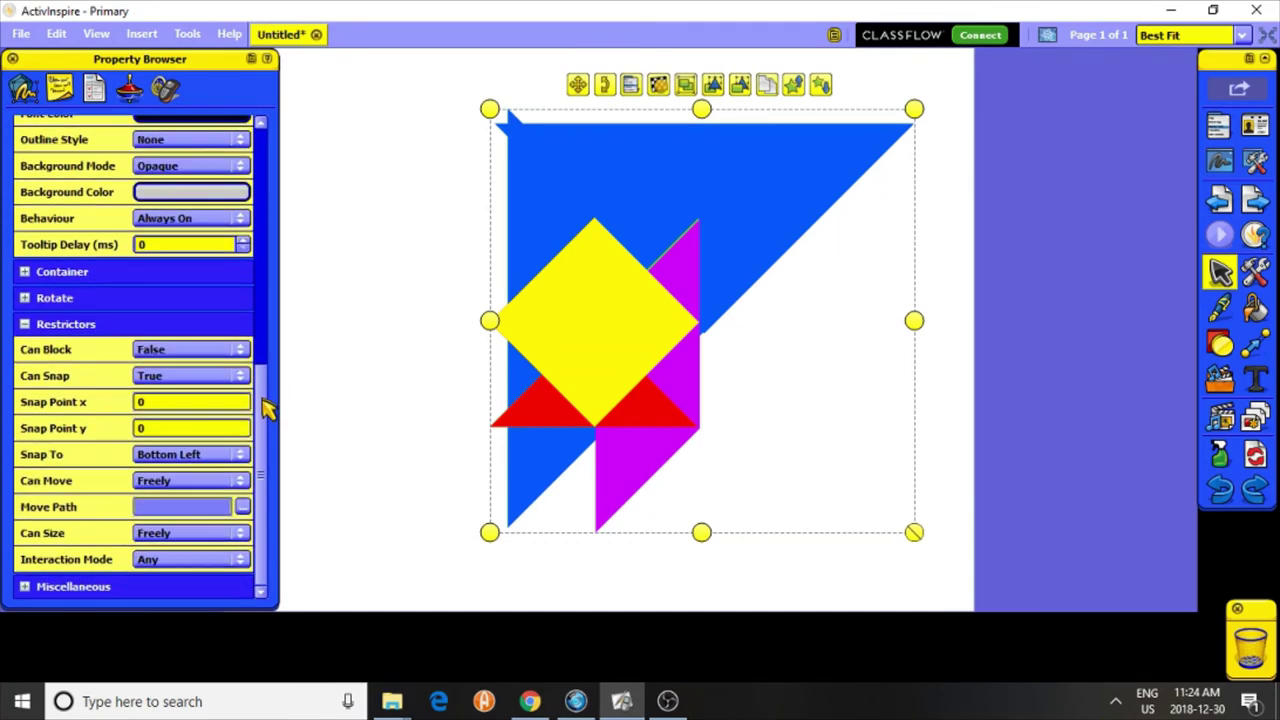
left_click(219, 538)
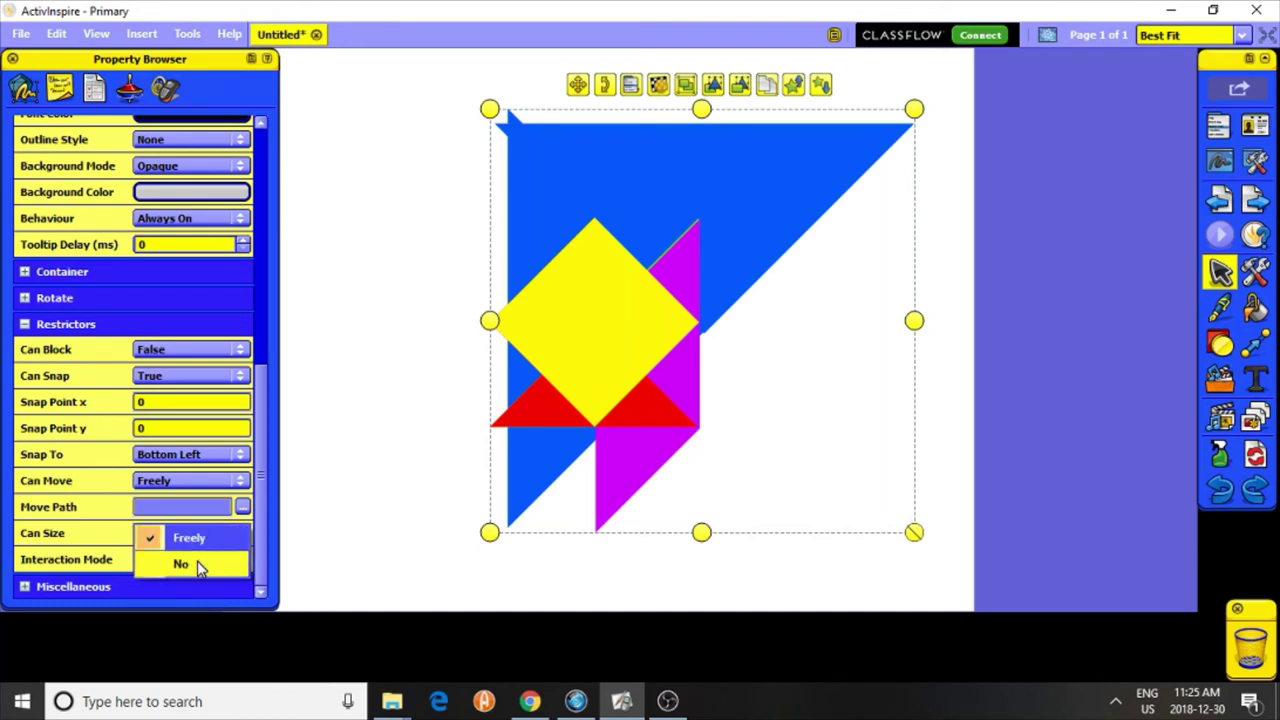
left_click(197, 566)
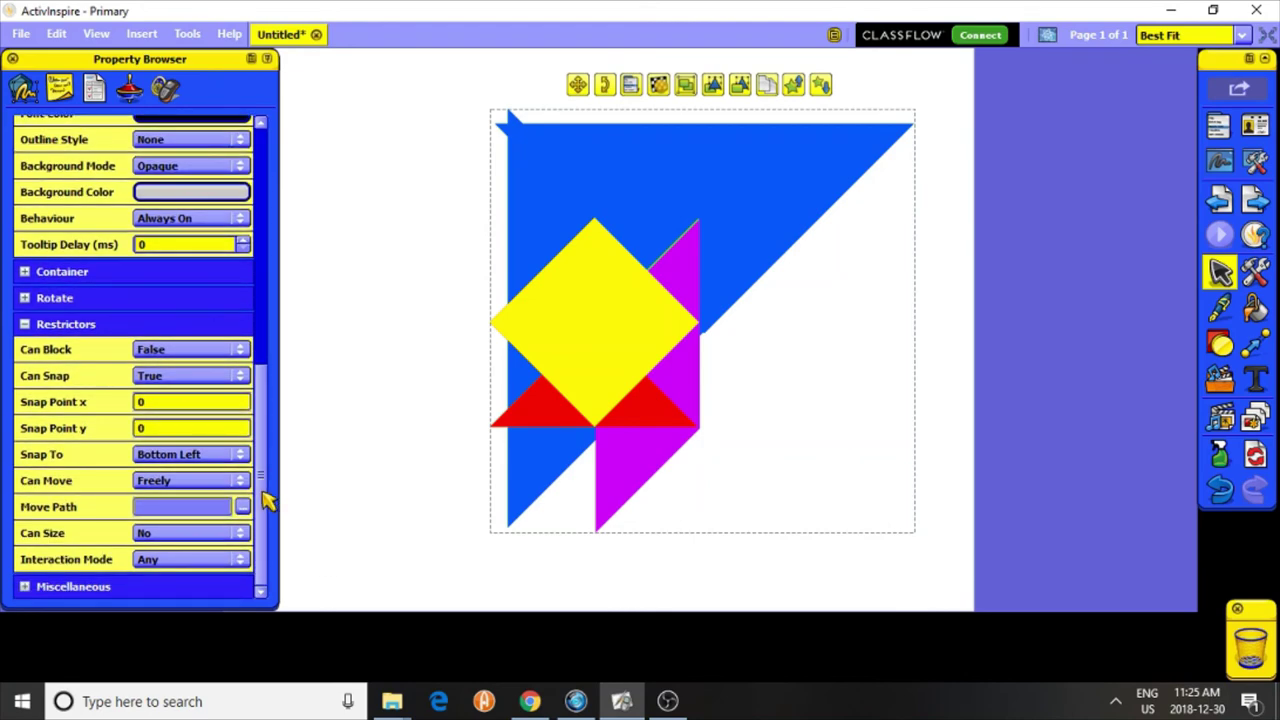
left_click_drag(265, 500, 266, 317)
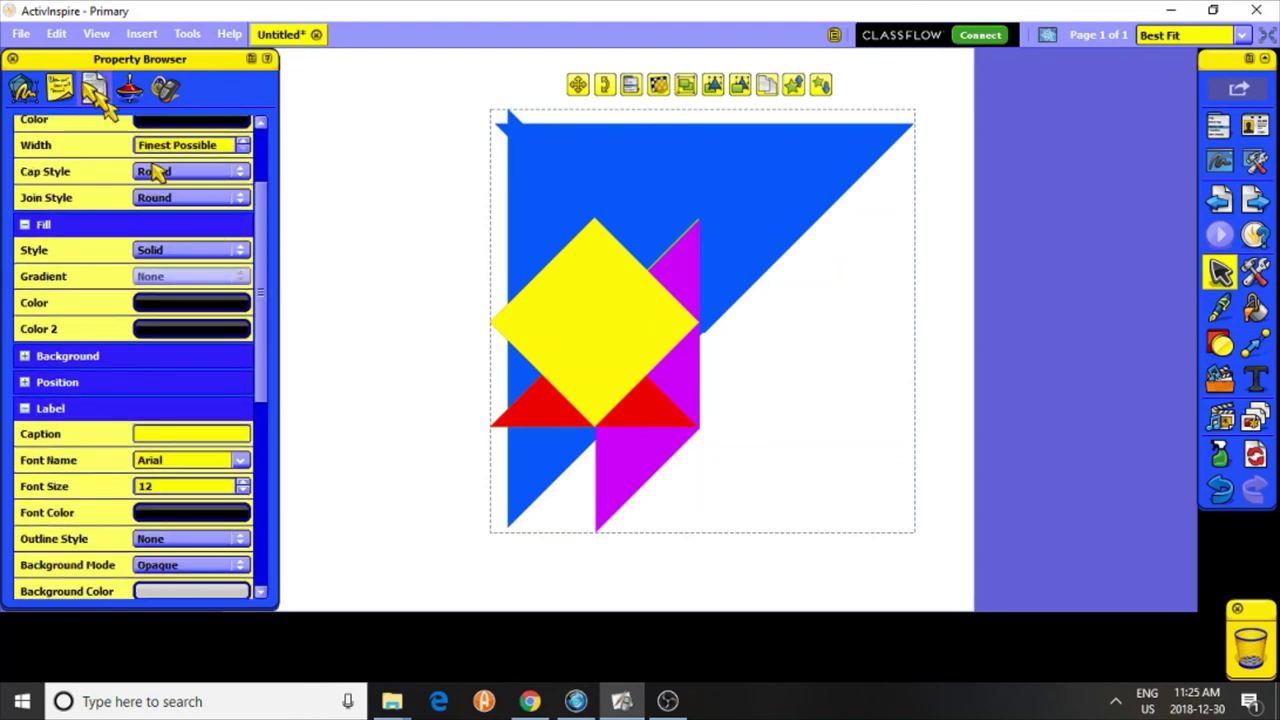
left_click(12, 60)
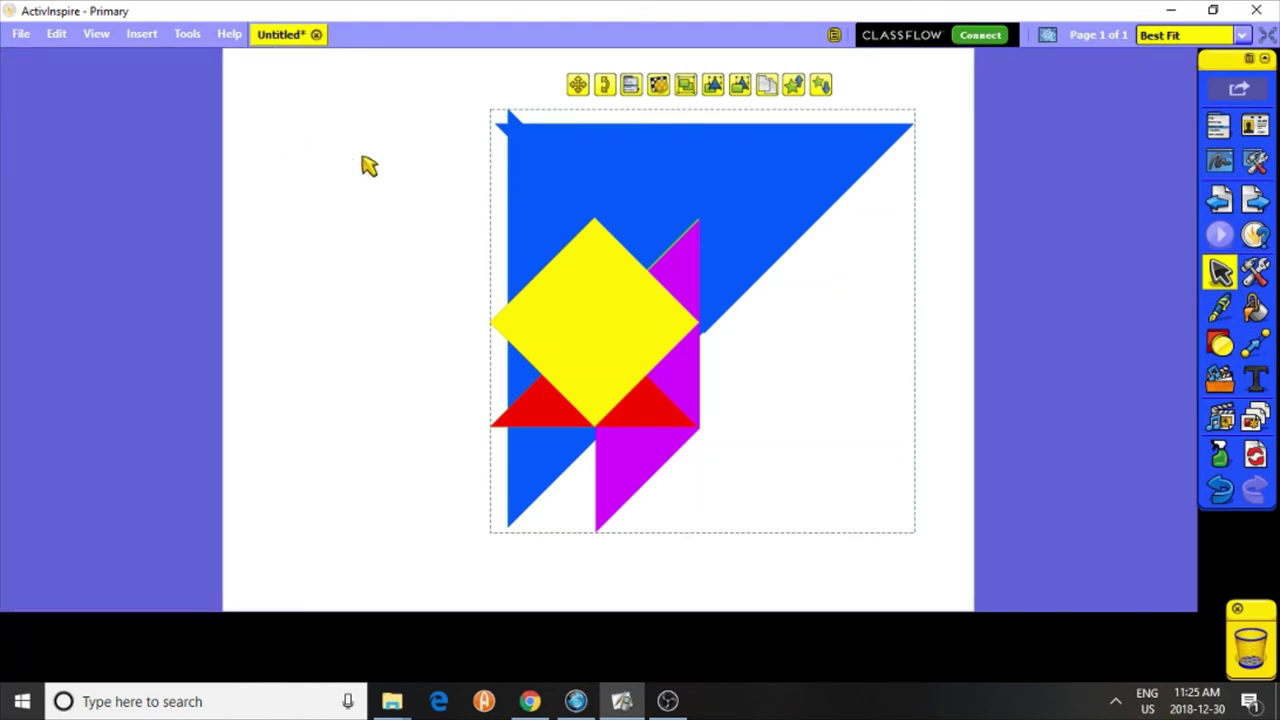
Step: Deselect the pieces and move the wide blue triangle alongside the sloping edge of the upright blue triangle
left_click(437, 174)
left_click_drag(645, 168, 785, 192)
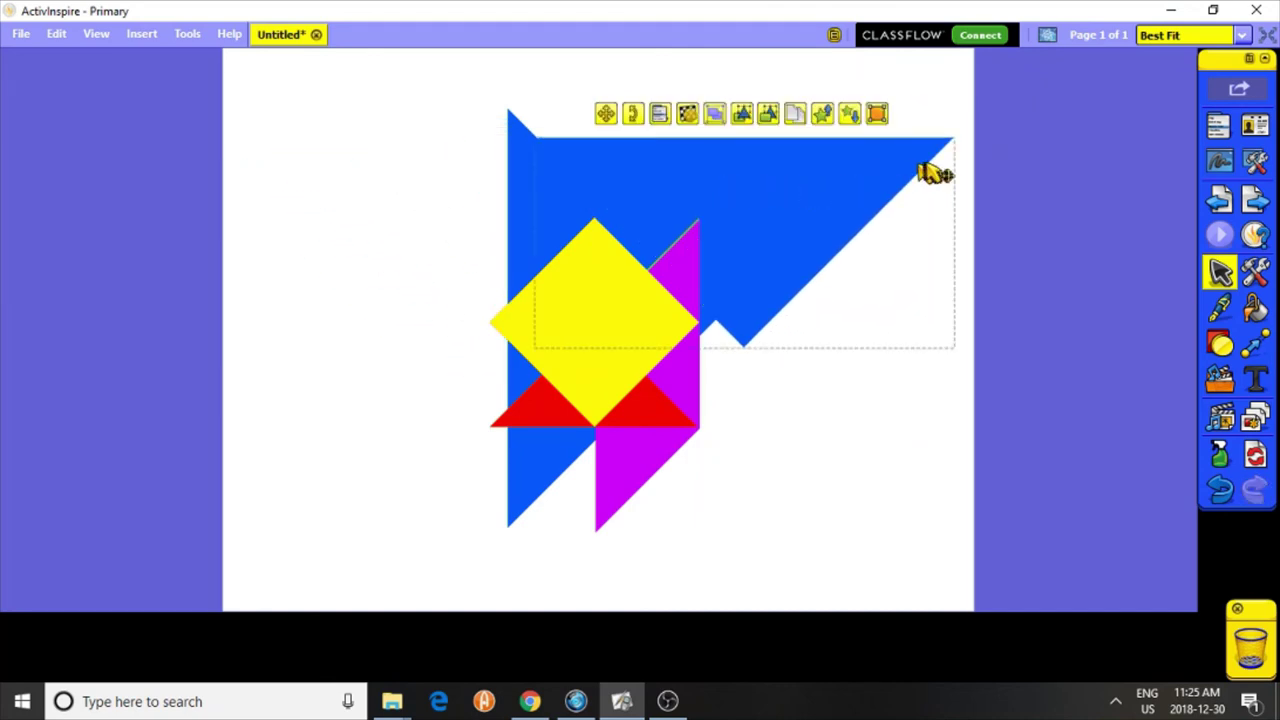
left_click_drag(943, 171, 795, 171)
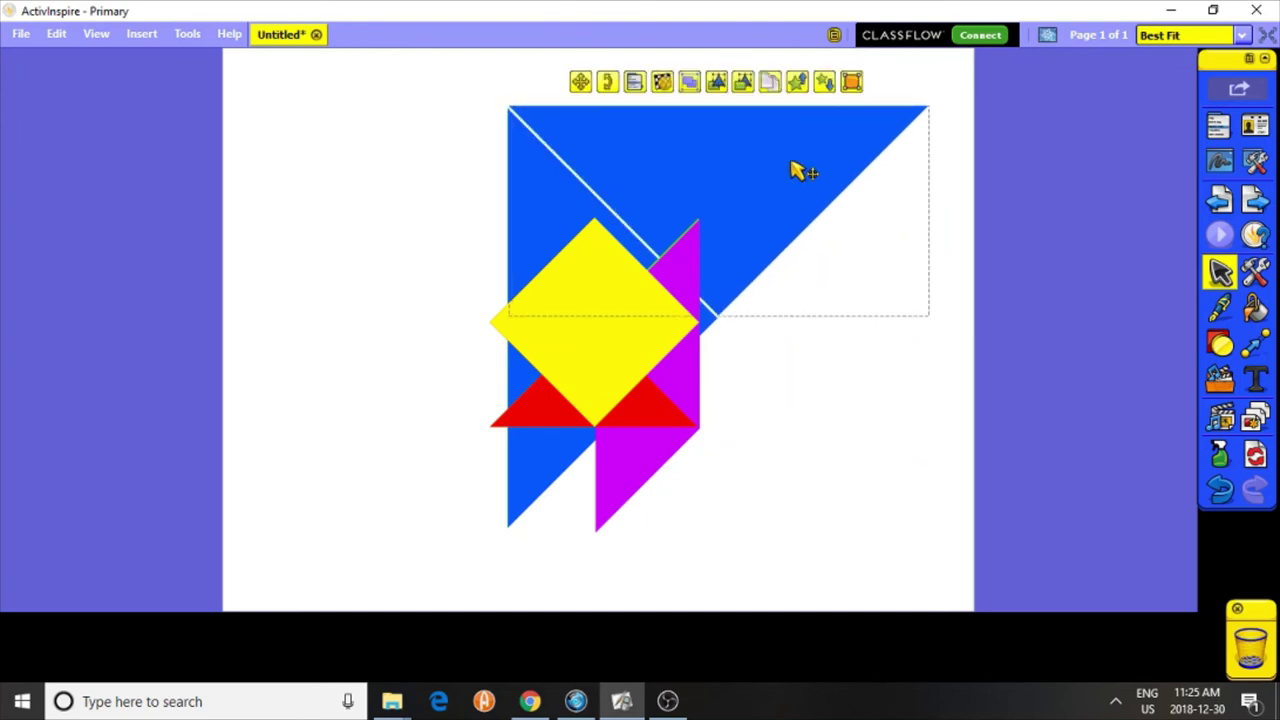
Step: Undo the triangle moves, the size restriction and the earlier repositioning until the pieces are back at the page's right edge
key("ctrl+z")
key("ctrl+z")
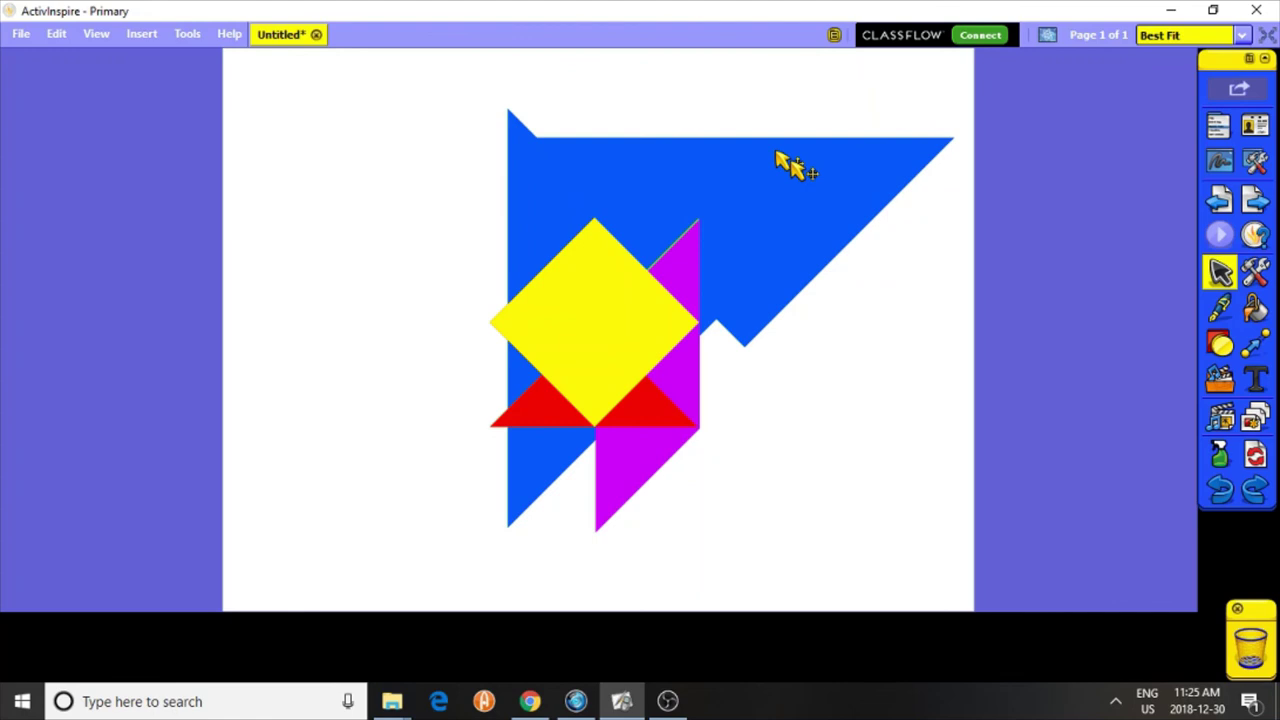
left_click(805, 198)
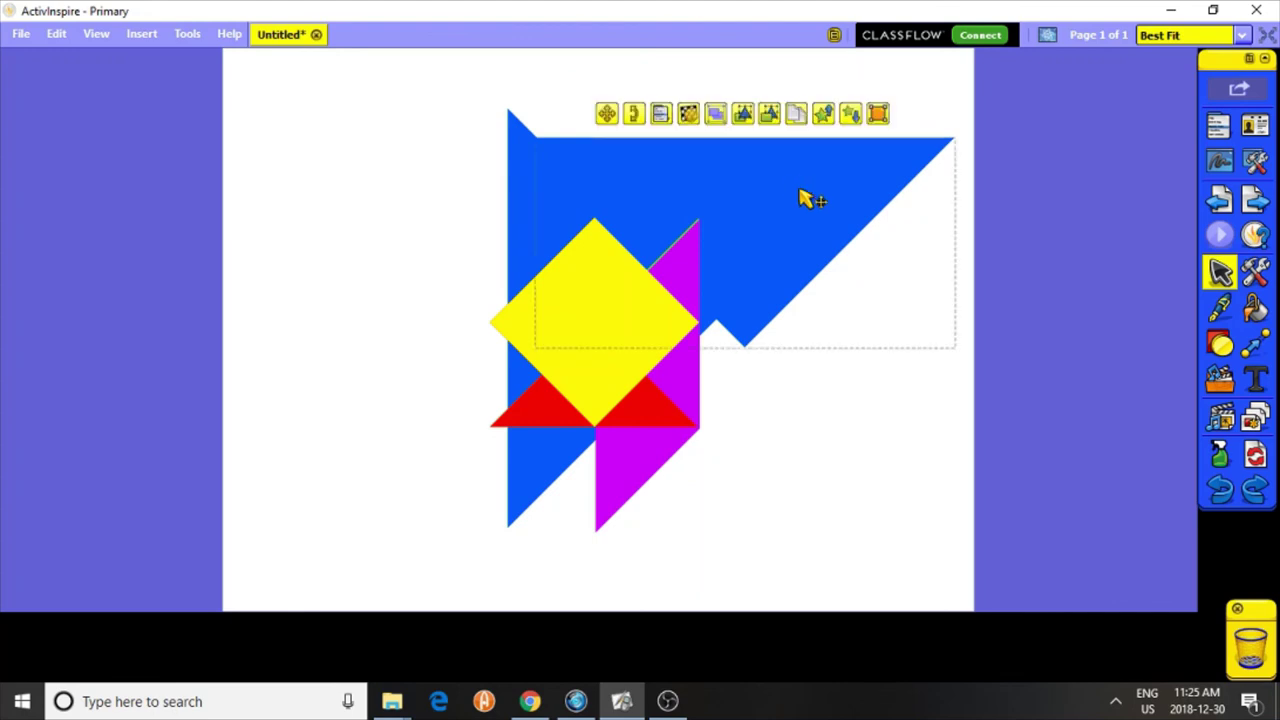
key("ctrl+z")
key("ctrl+z")
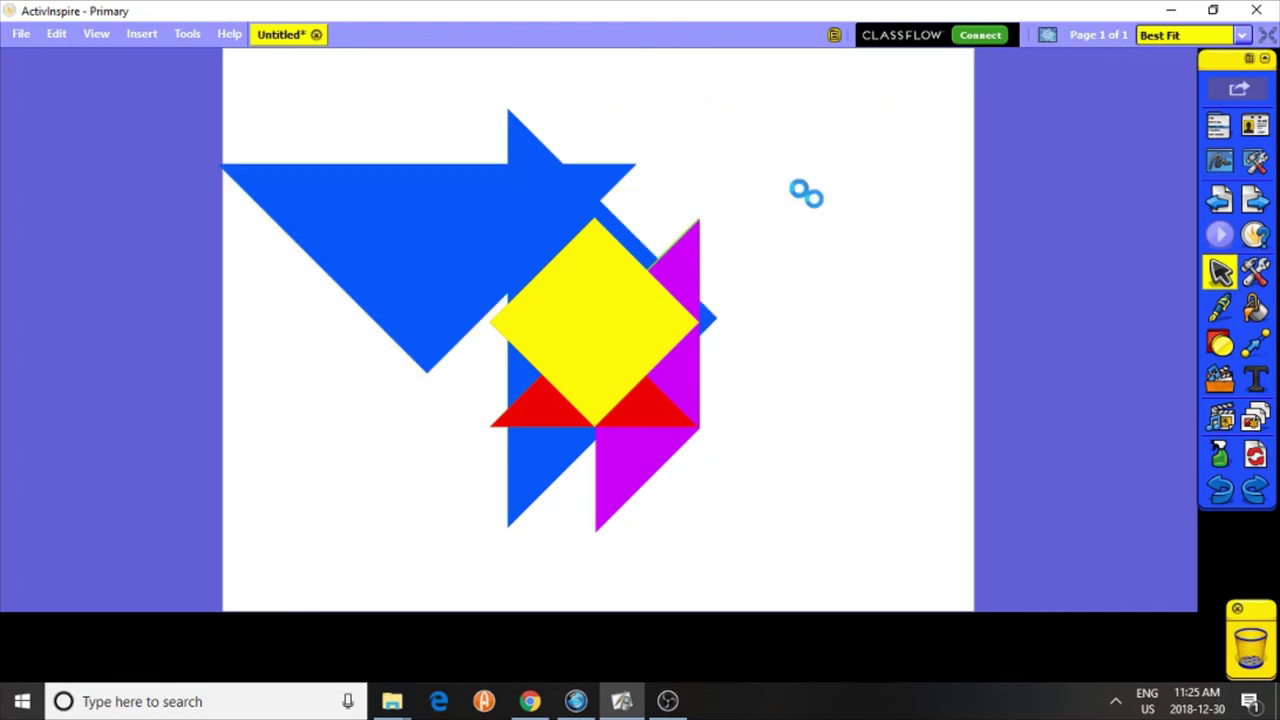
key("ctrl+z")
key("ctrl+z")
key("ctrl+z")
key("ctrl+z")
key("ctrl+z")
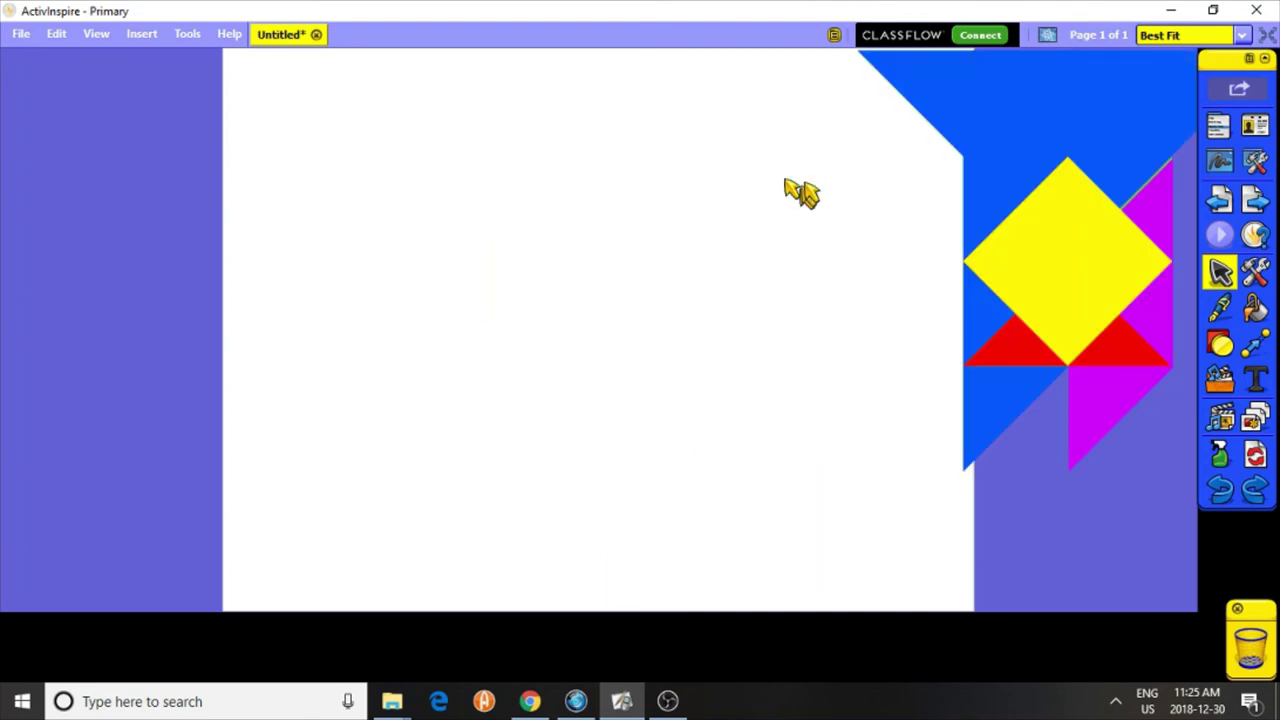
Step: Move the upright blue triangle onto the middle of the page, try enlarging it, and undo the resize
left_click_drag(1014, 134, 560, 285)
left_click(558, 318)
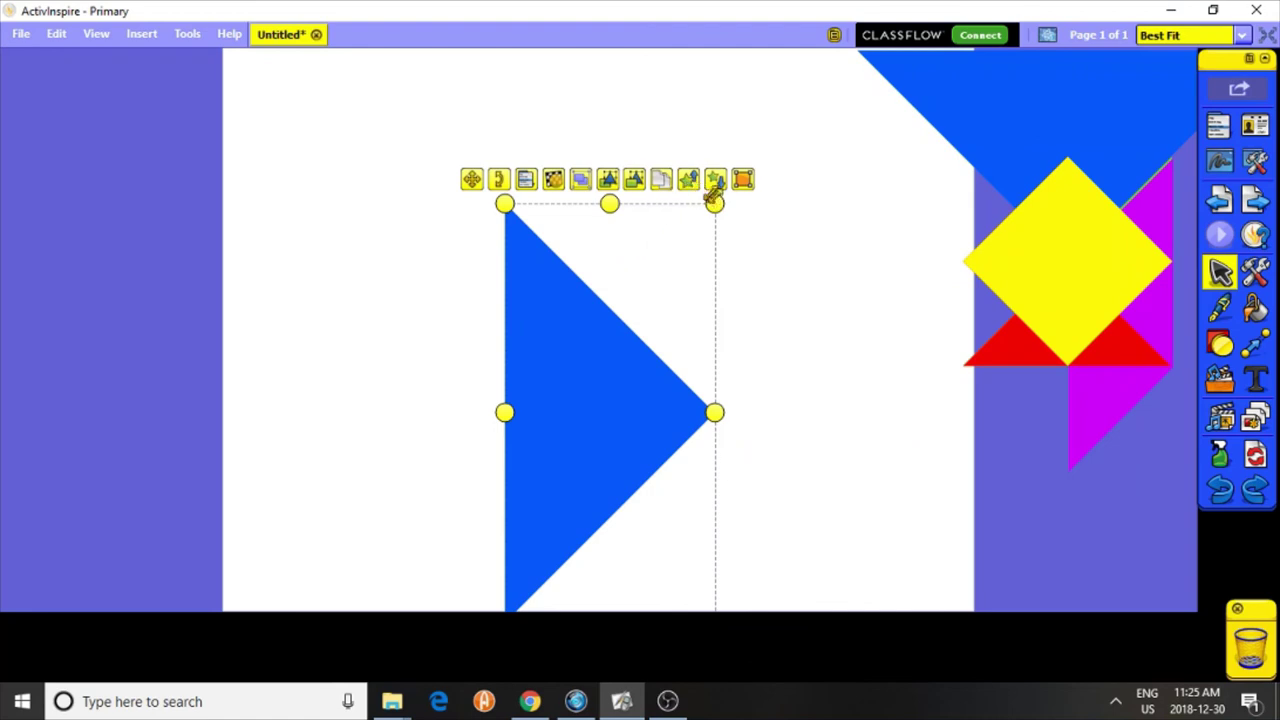
left_click_drag(714, 203, 790, 130)
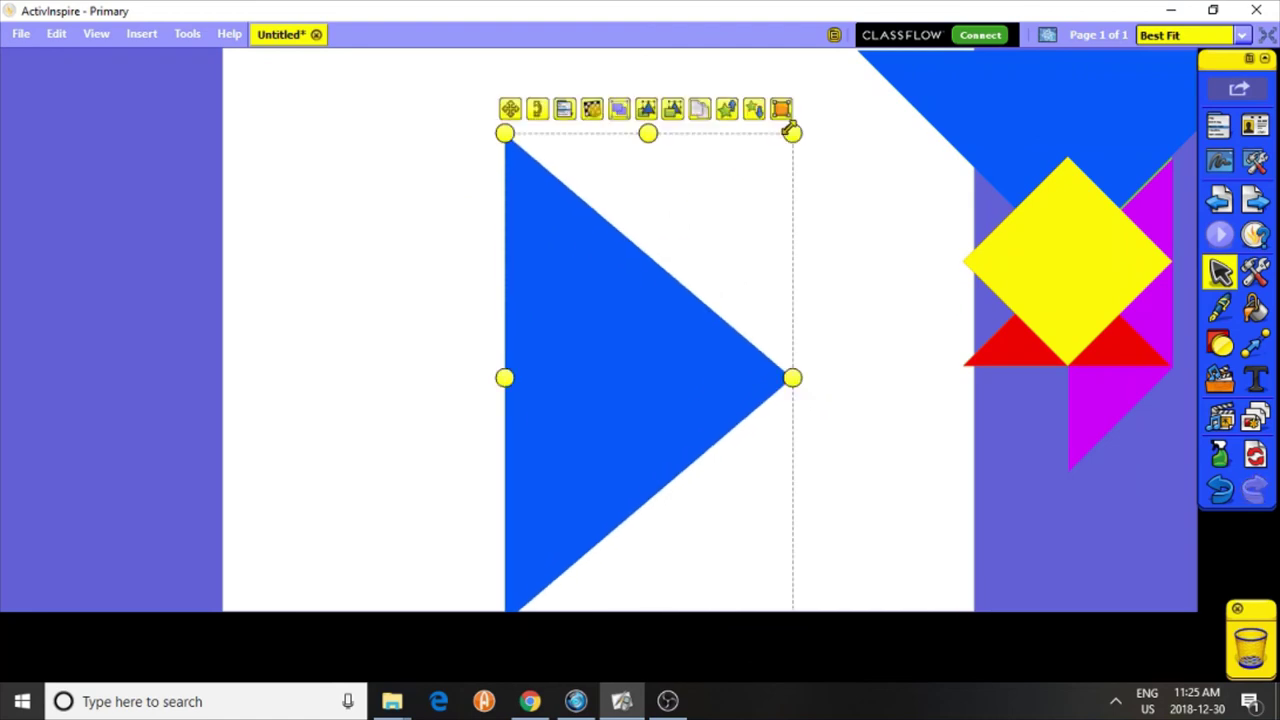
key("ctrl+z")
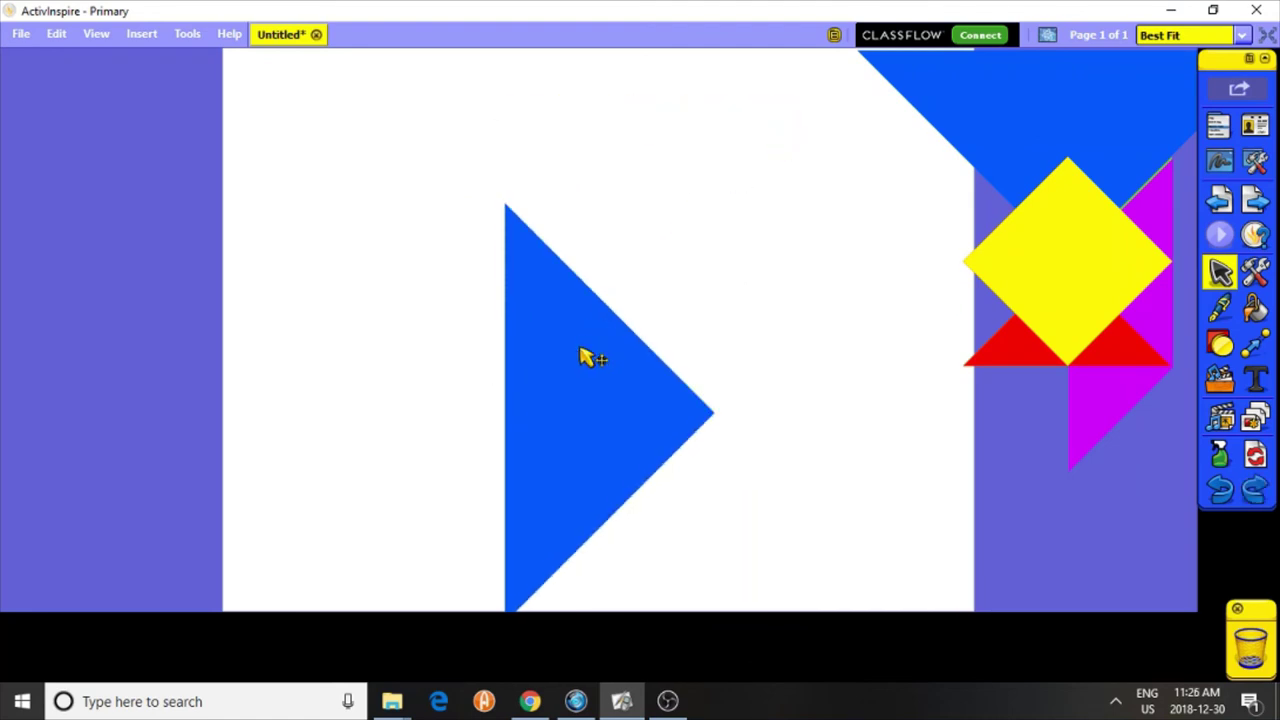